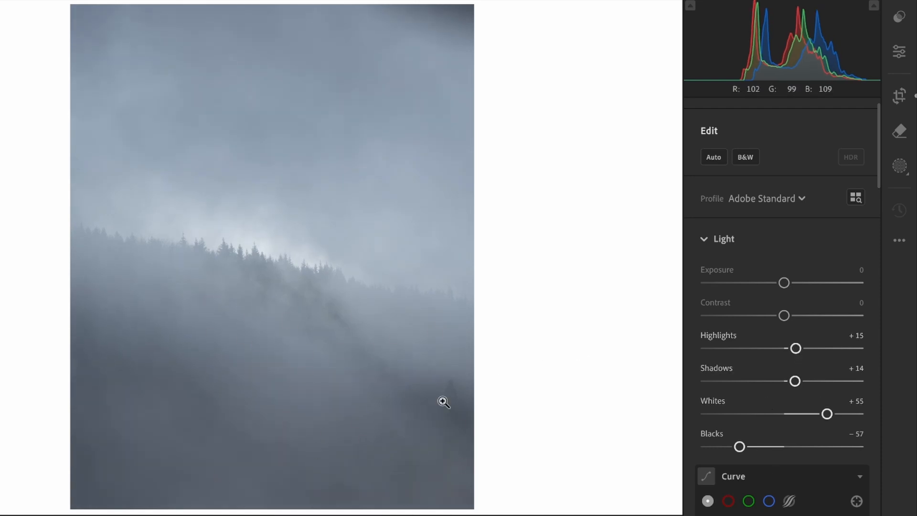
- Warm the photo slightly by setting the white balance temperature to 7,676
scroll(822, 353, "down", 10)
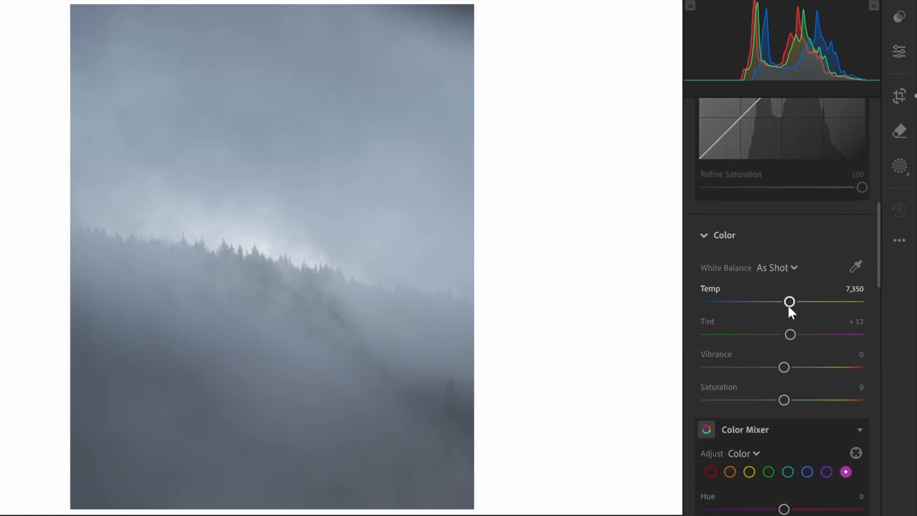
left_click_drag(790, 302, 787, 302)
left_click_drag(786, 301, 790, 301)
left_click_drag(789, 302, 794, 304)
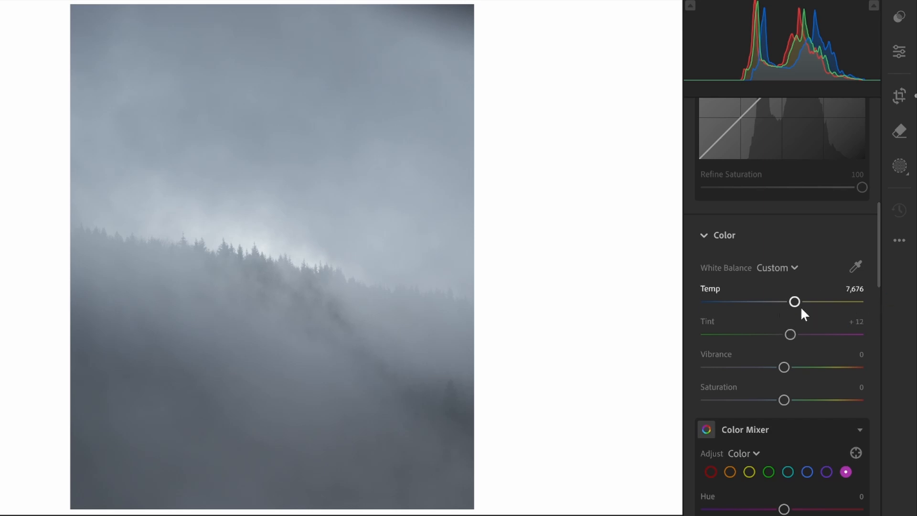
mouse_move(790, 333)
left_mouse_down()
mouse_move(782, 333)
mouse_move(791, 334)
left_mouse_up()
- Shape the main point curve into an S with three points, lowering the shadows and raising the midtones and highlights
scroll(783, 358, "up", 5)
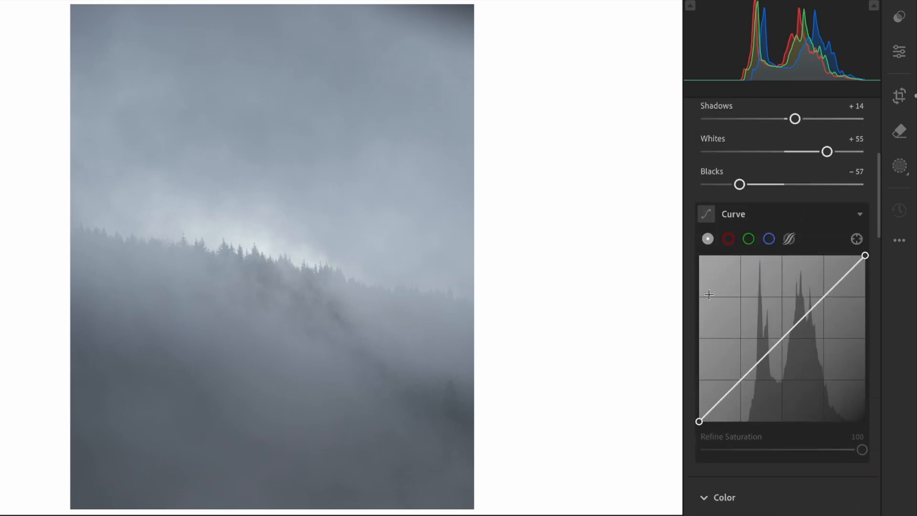
scroll(713, 295, "up", 1)
left_click_drag(749, 397, 745, 413)
left_click_drag(812, 338, 778, 310)
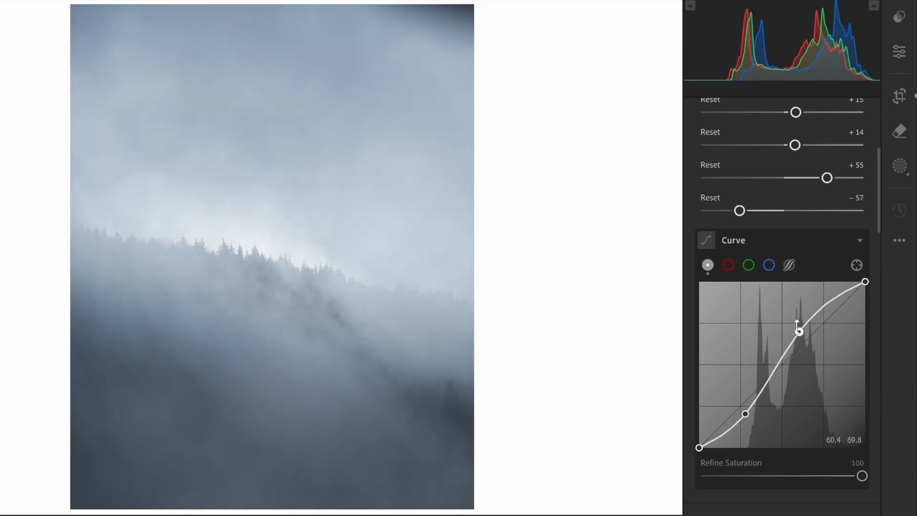
left_click_drag(746, 414, 727, 437)
left_click_drag(799, 332, 747, 400)
left_click_drag(819, 321, 813, 313)
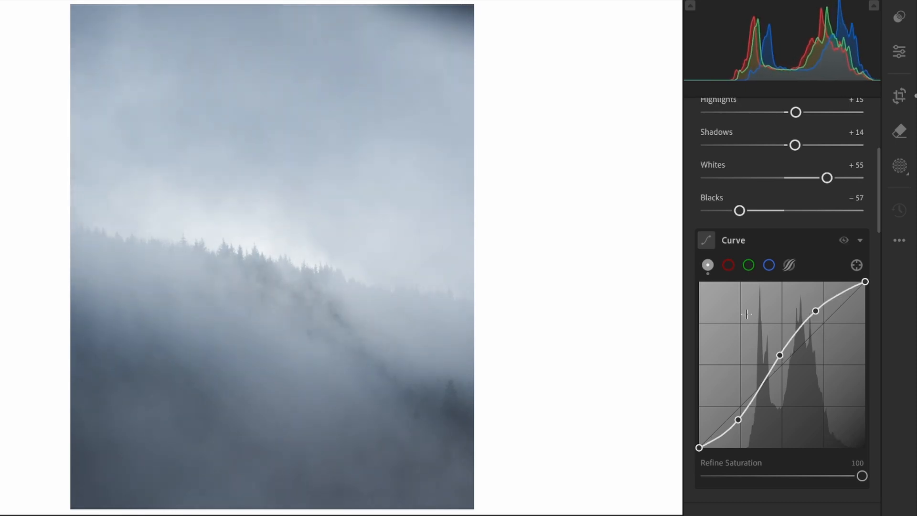
- Copy the main curve's channel settings and paste them into the red, green and blue channels
right_click(751, 313)
left_click(769, 361)
left_click(728, 265)
right_click(741, 319)
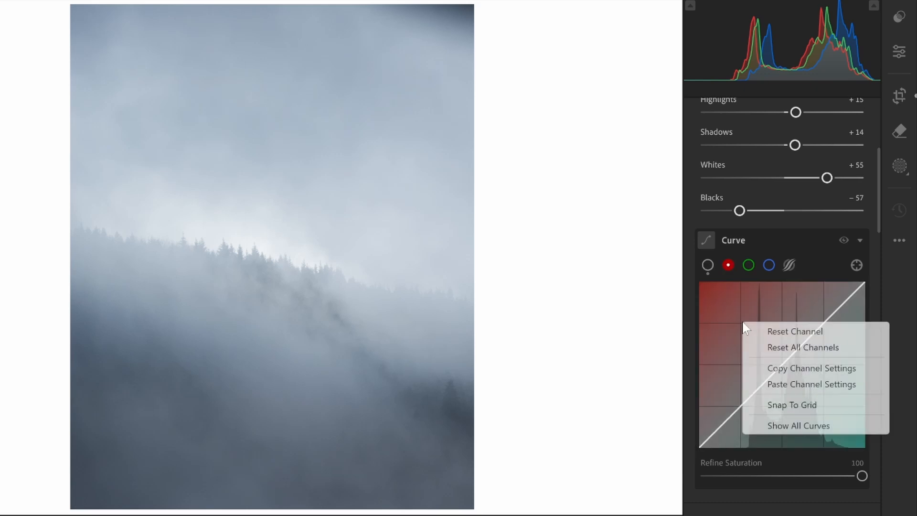
left_click(769, 382)
left_click(748, 265)
right_click(763, 312)
left_click(772, 365)
left_click(769, 265)
right_click(769, 321)
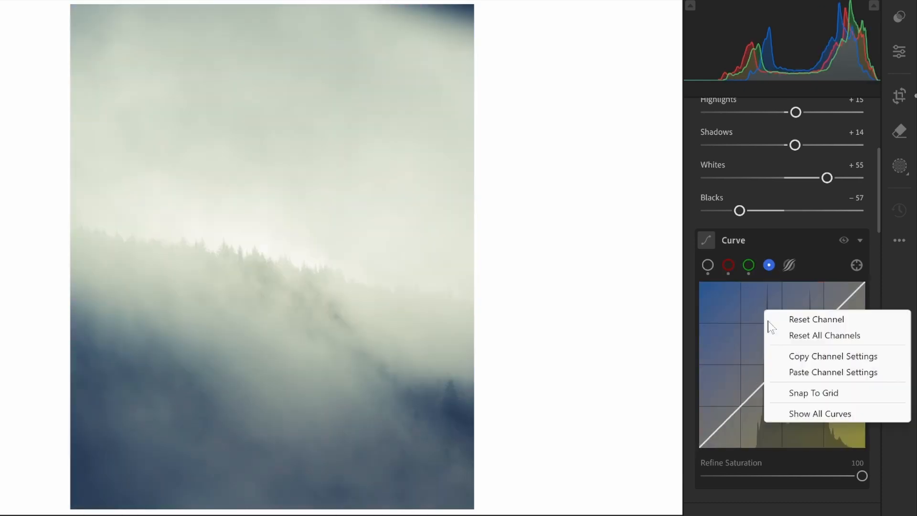
left_click(793, 372)
- Reset the main point curve channel to a straight line
left_click(708, 265)
right_click(733, 313)
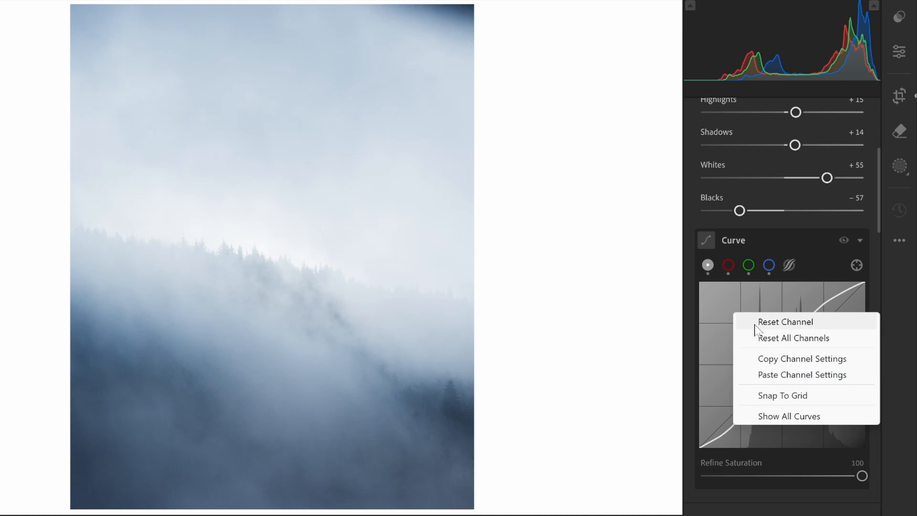
left_click(764, 322)
- Rebuild the main curve as a faded S with a lifted black point, a lowered white point and raised upper tones
key("alt")
left_click_drag(743, 406, 728, 431)
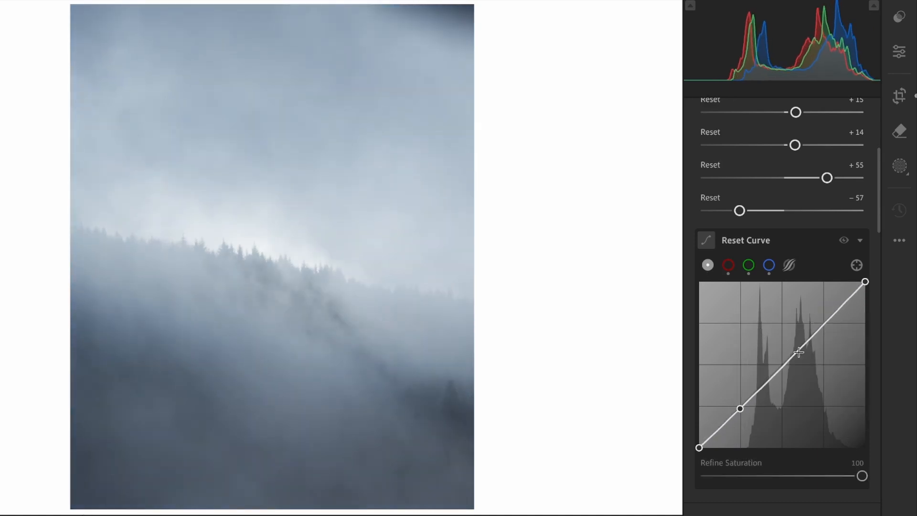
left_click_drag(799, 352, 799, 345)
left_click_drag(699, 447, 666, 411)
left_click_drag(879, 308, 916, 297)
left_click_drag(799, 345, 806, 309)
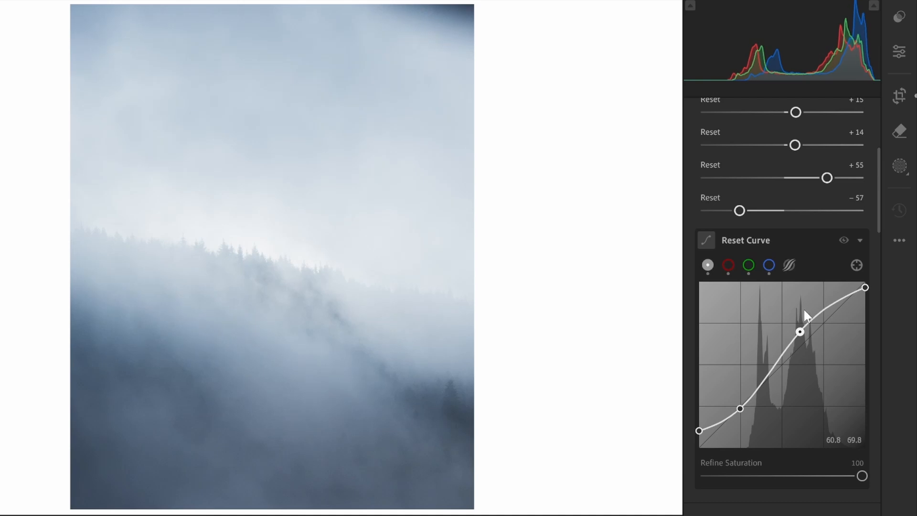
left_click_drag(740, 409, 748, 413)
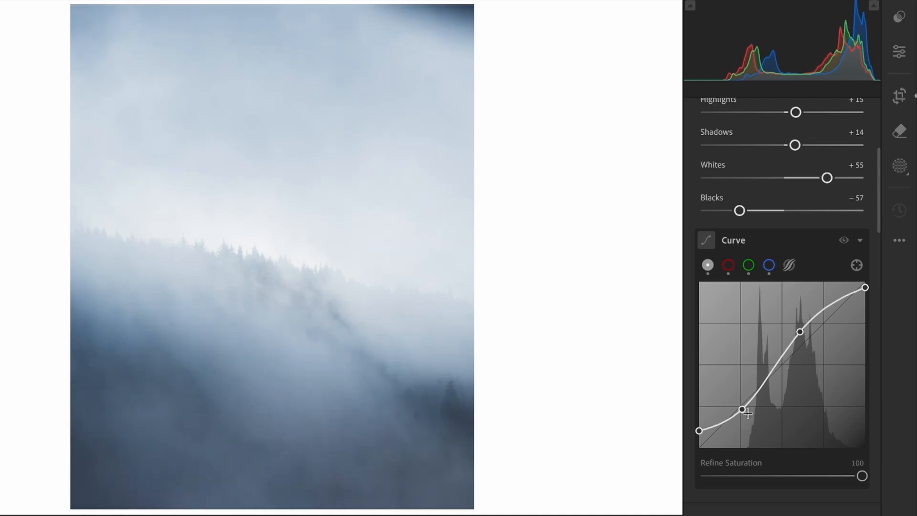
- Reduce blue in the shadows by shifting the blue channel's shadow point toward a higher input value
scroll(748, 412, "down", 1)
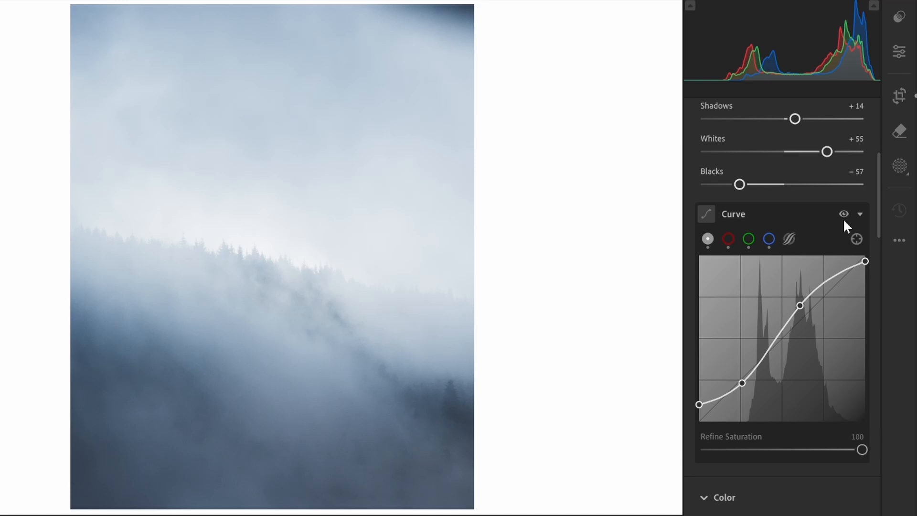
left_click(726, 237)
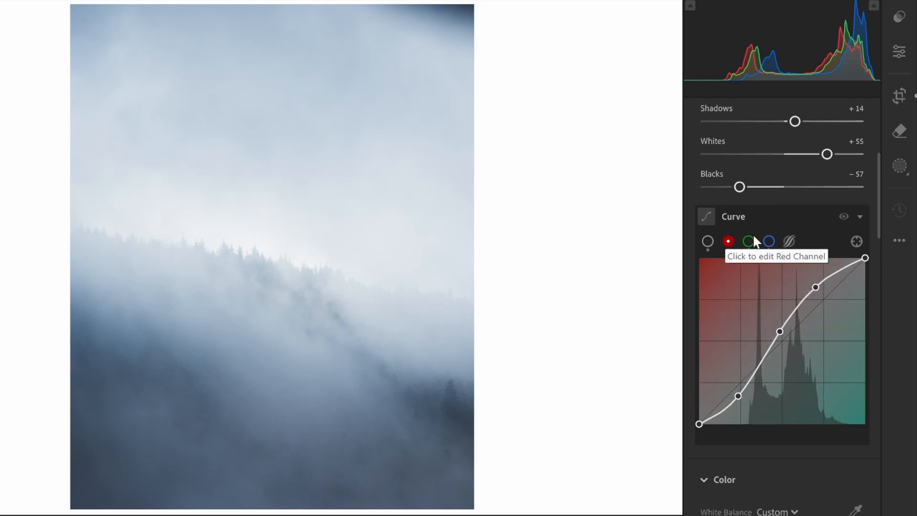
left_click(768, 240)
key("alt")
mouse_move(738, 395)
left_mouse_down()
mouse_move(721, 358)
mouse_move(756, 392)
left_mouse_up()
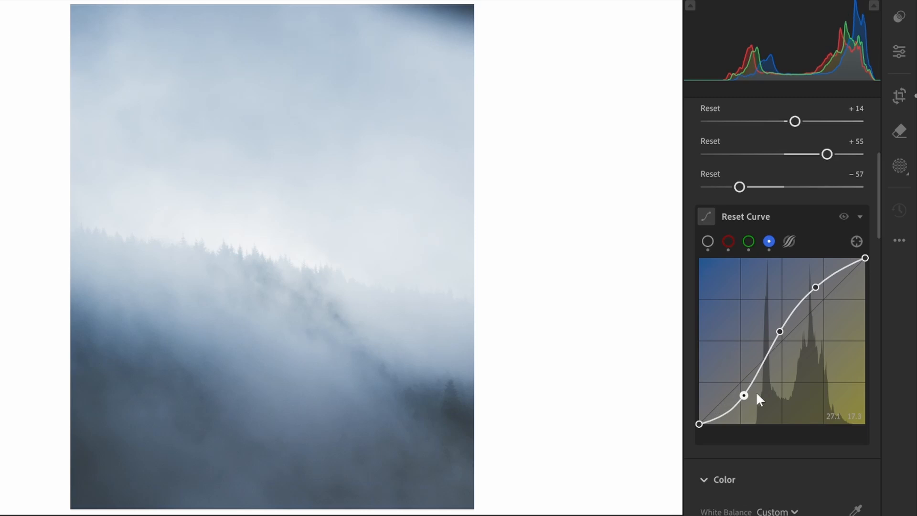
key("ctrl+z")
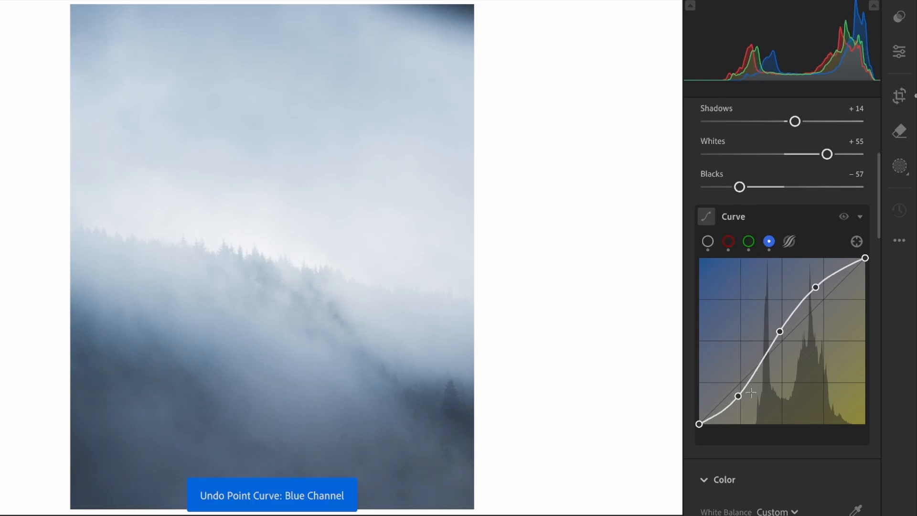
left_click_drag(741, 399, 761, 396)
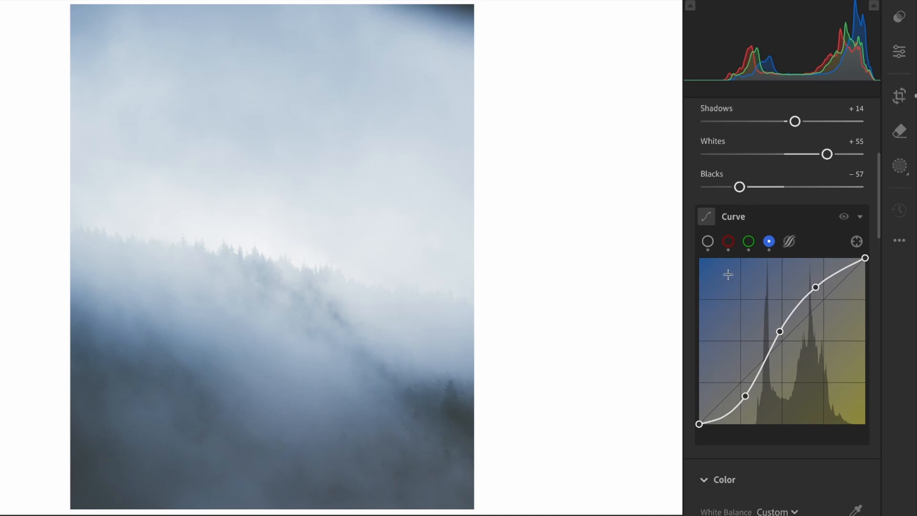
- Try raising the red channel's shadow point, and undo the change
left_click(729, 242)
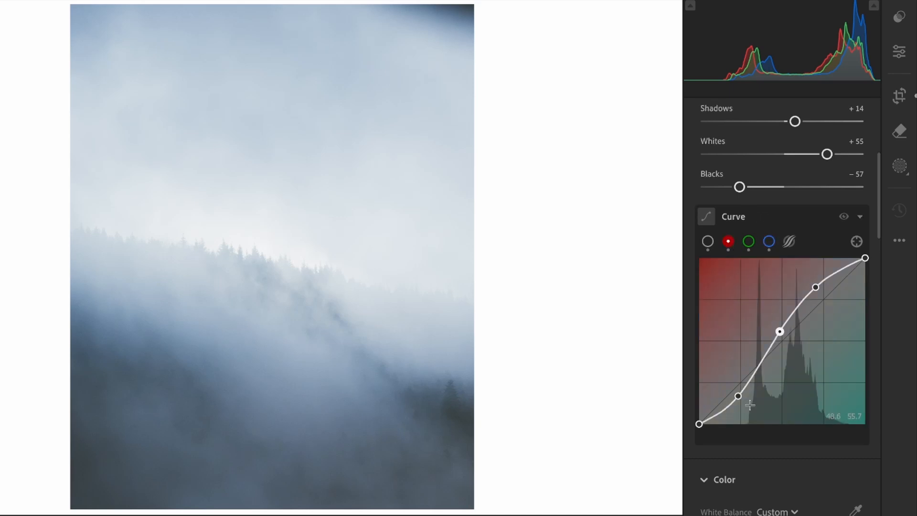
mouse_move(742, 400)
left_mouse_down()
mouse_move(749, 408)
mouse_move(735, 394)
left_mouse_up()
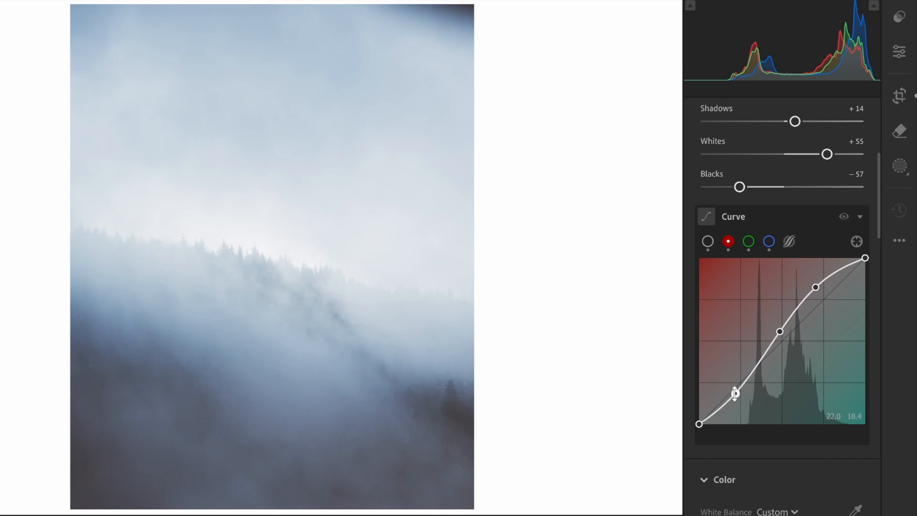
key("ctrl+z")
- Test a lift of the green channel's shadow point, keeping it only marginally raised for a hint of green
left_click(749, 242)
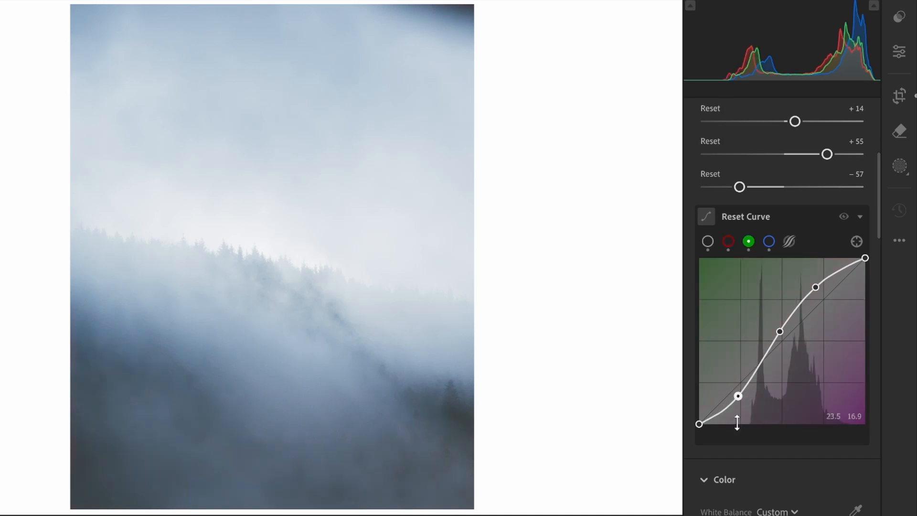
left_click_drag(742, 400, 744, 399)
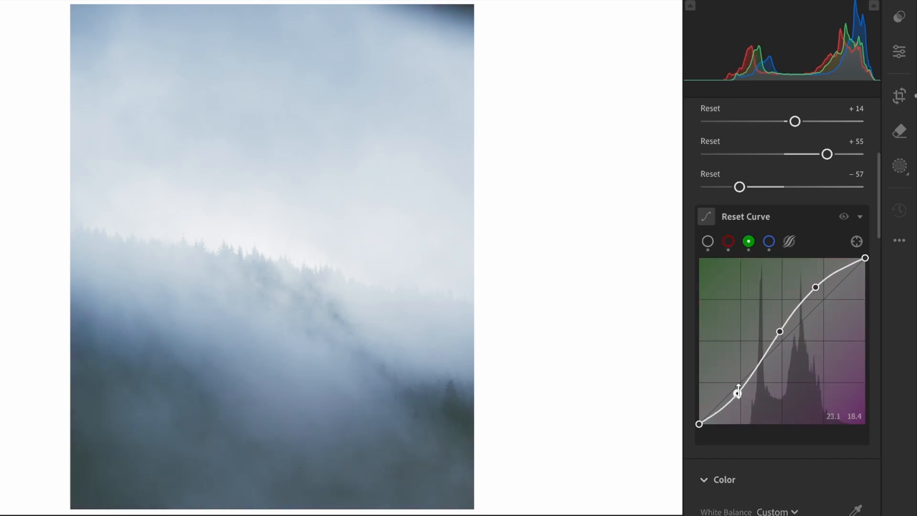
key("ctrl+z")
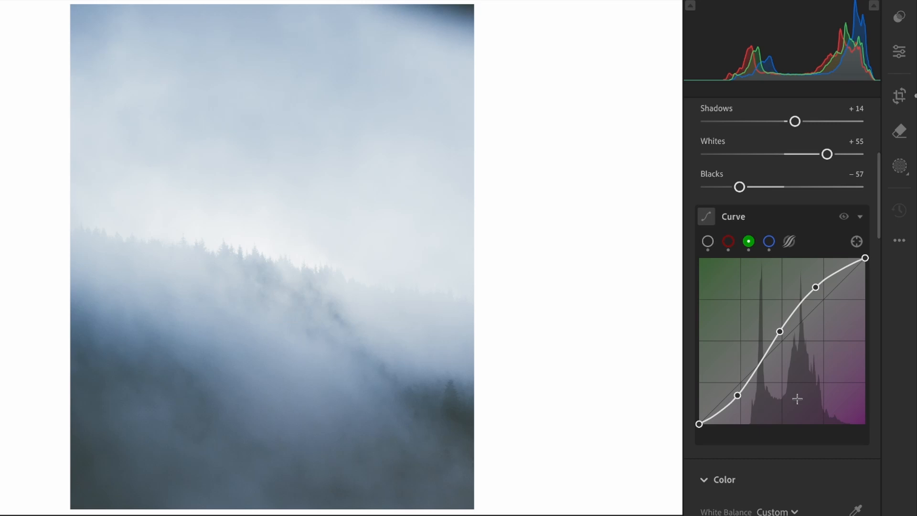
- Pull the blue channel's midtone and highlight points slightly below their pasted positions to reduce blue in the brighter tones
left_click(769, 241)
key("alt")
left_click_drag(815, 288, 819, 296)
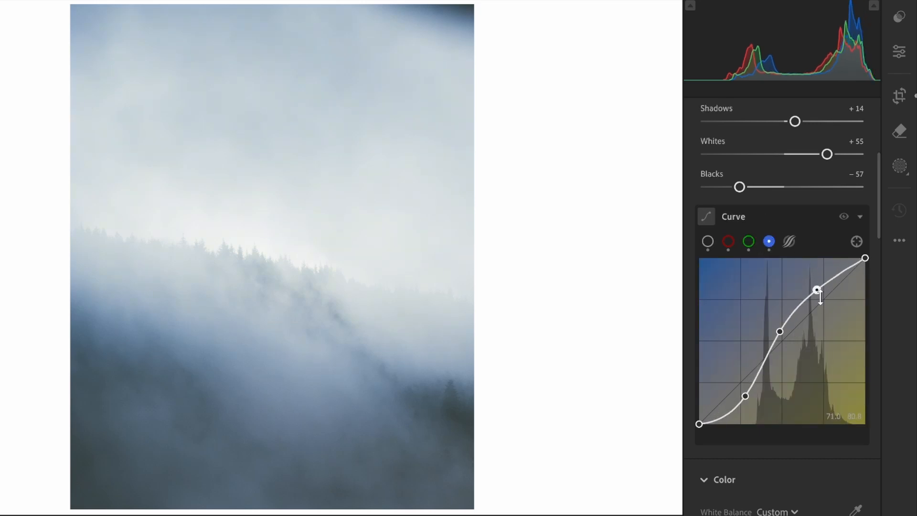
key("ctrl+z")
key("alt")
left_click(780, 332)
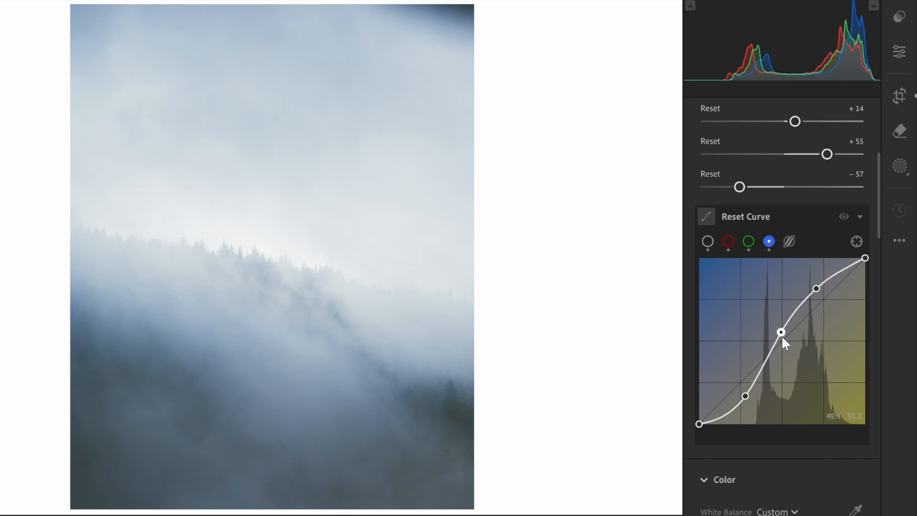
left_click(817, 288)
left_click_drag(817, 288, 819, 288)
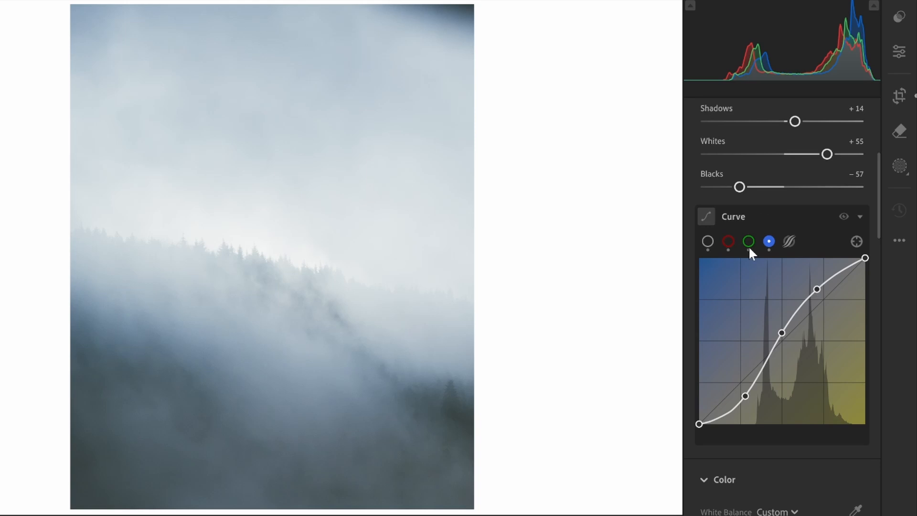
- Raise the red channel's highlight point very slightly to add a touch of red to the sky
left_click(730, 243)
left_click_drag(815, 288, 814, 286)
key("ctrl+z")
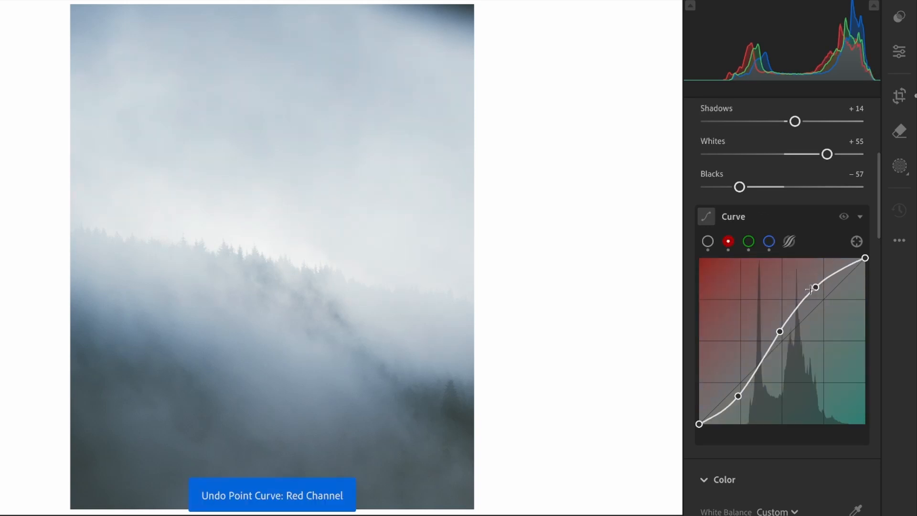
left_click(781, 326)
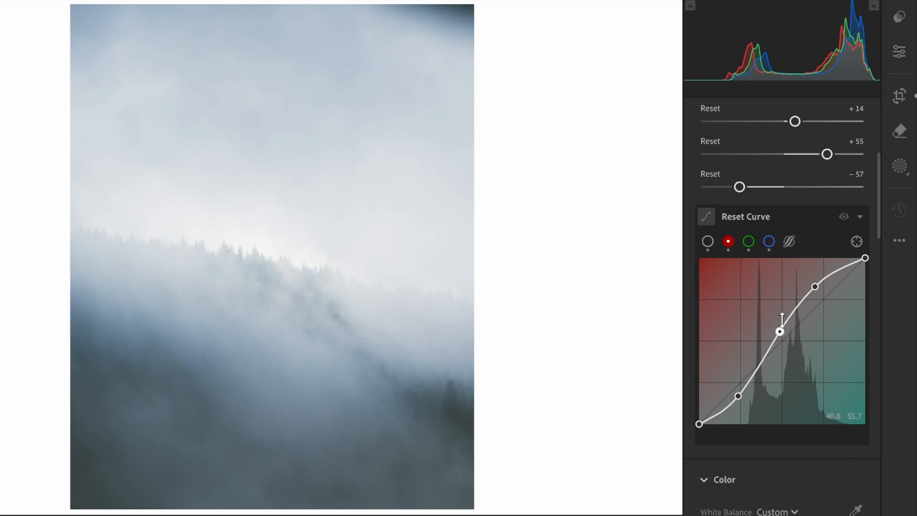
- Fine-tune the green channel's highlight point to input 69.4 and output 82.4
left_click(748, 240)
left_click(814, 286)
mouse_move(813, 284)
left_mouse_down()
mouse_move(815, 293)
mouse_move(811, 287)
left_mouse_up()
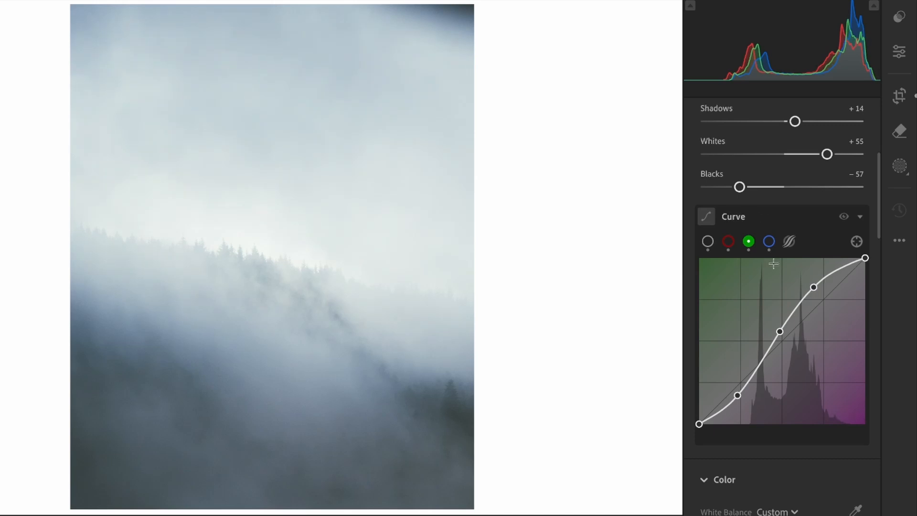
key("ctrl+z")
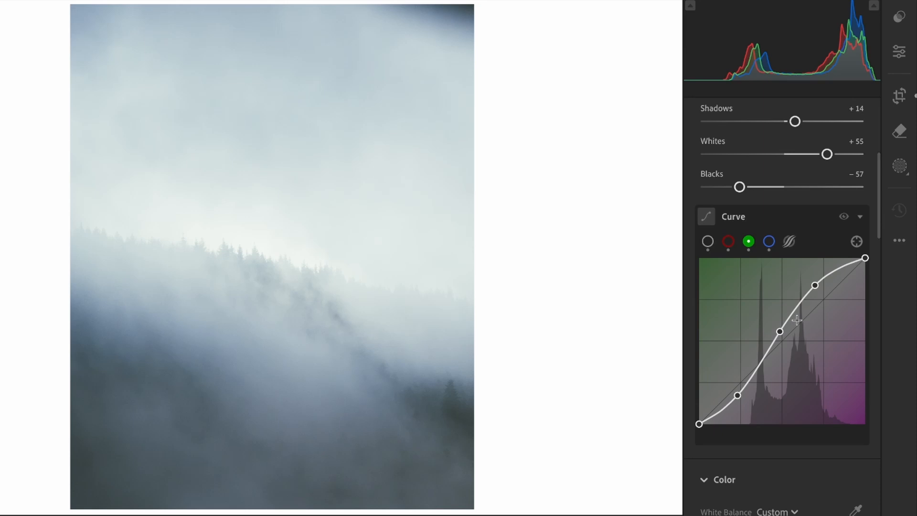
key("ctrl+z")
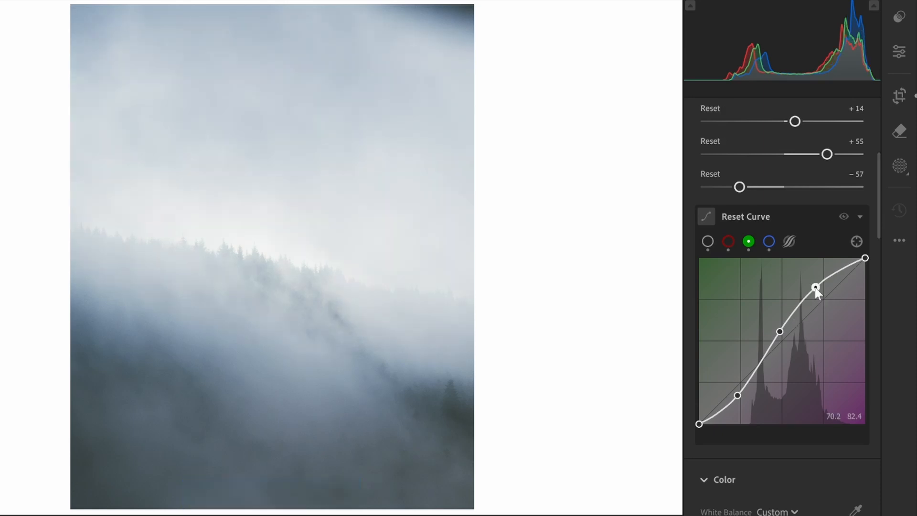
left_click_drag(816, 288, 814, 288)
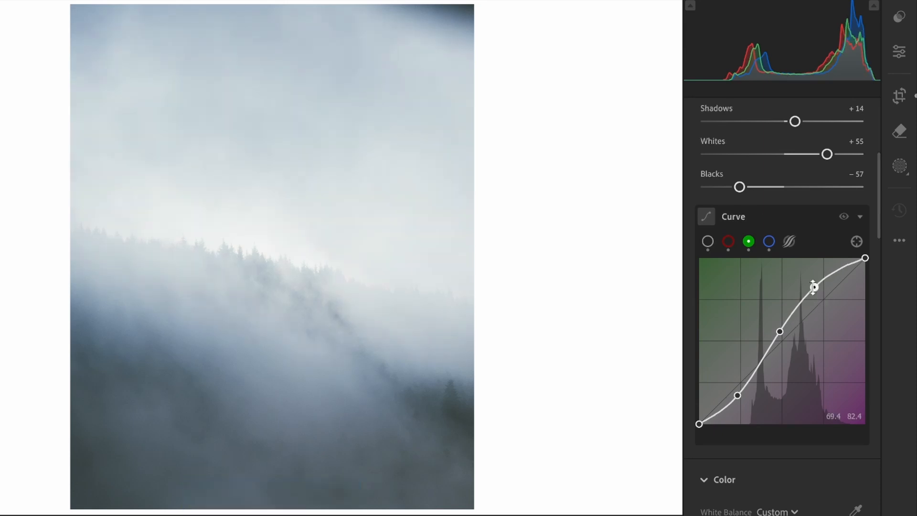
- Toggle the curve adjustments off and on to compare the photo before and after
left_click(846, 217)
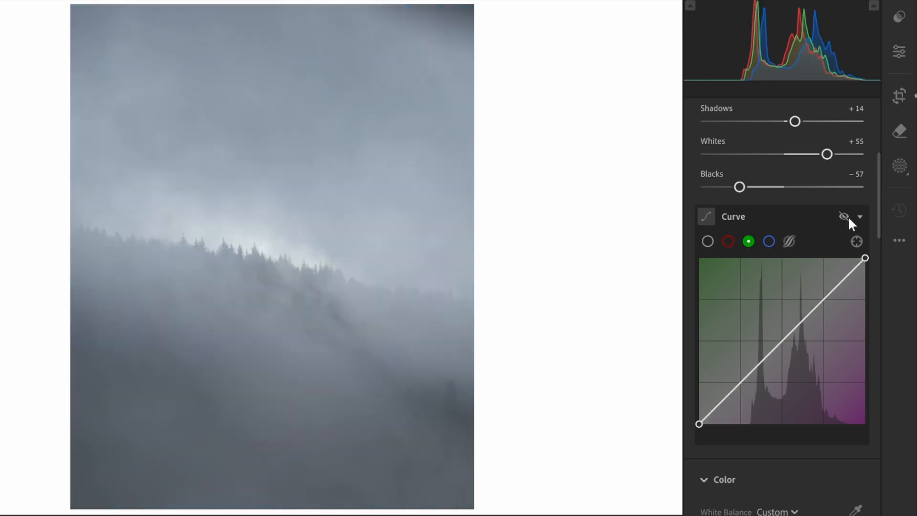
left_click(848, 217)
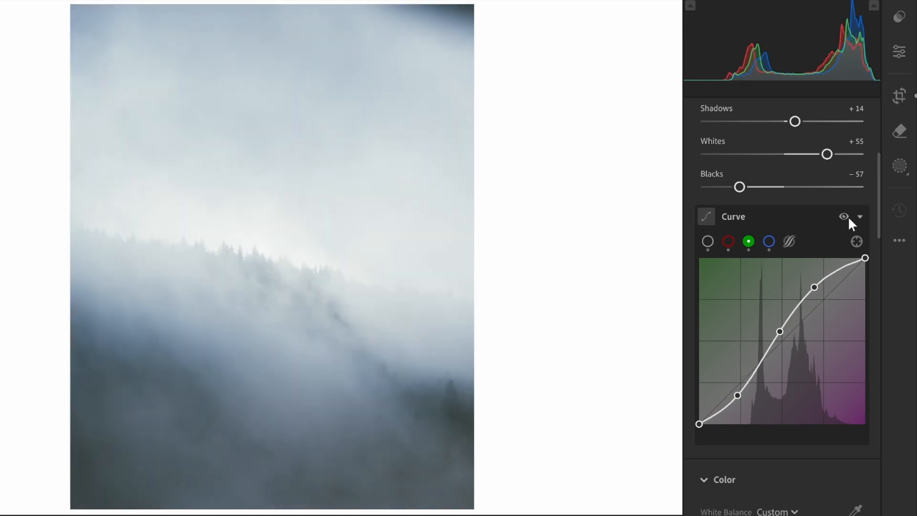
left_click(848, 218)
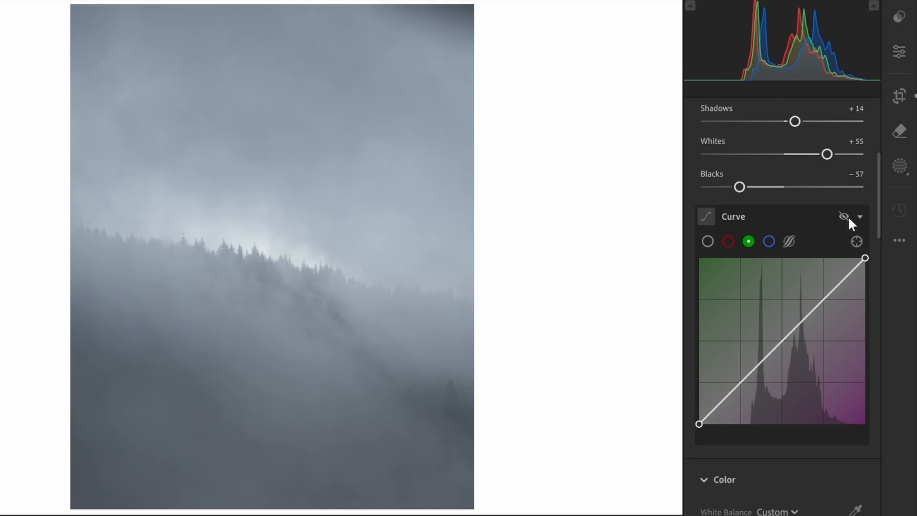
left_click(848, 218)
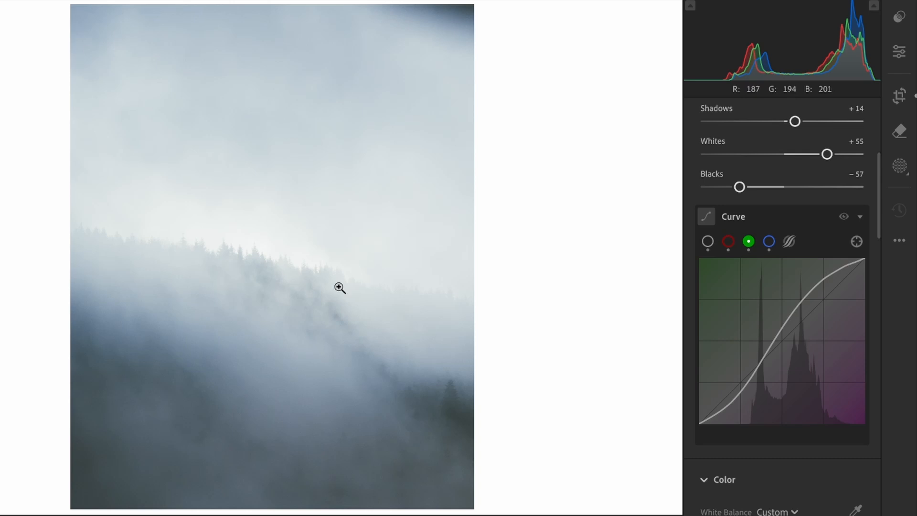
left_click(842, 215)
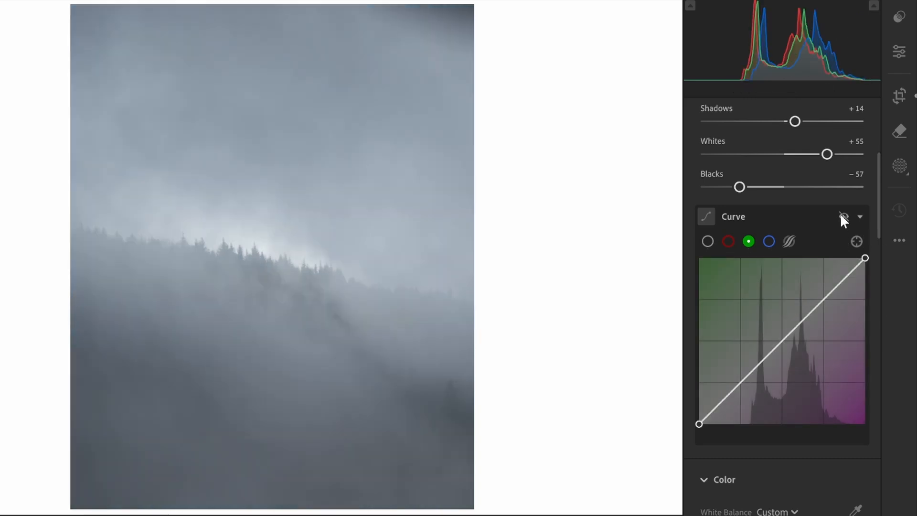
- Compare the photo once more with and without the tone curve edits
left_click(841, 214)
left_click(840, 214)
left_click(841, 214)
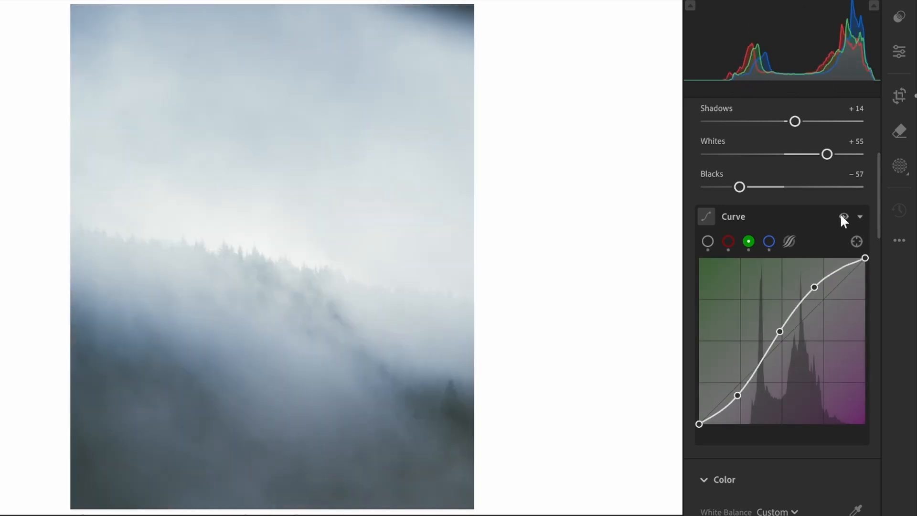
- Reshape the main curve by fine-tuning its upper midtone point and adding a raised highlight point above it, and compare with the curve hidden
left_click(708, 241)
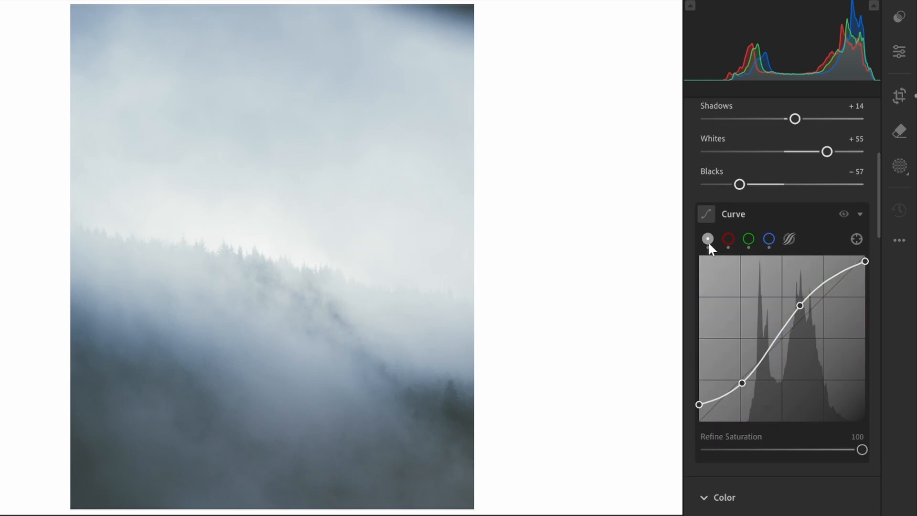
key("alt")
left_click_drag(803, 312, 824, 301)
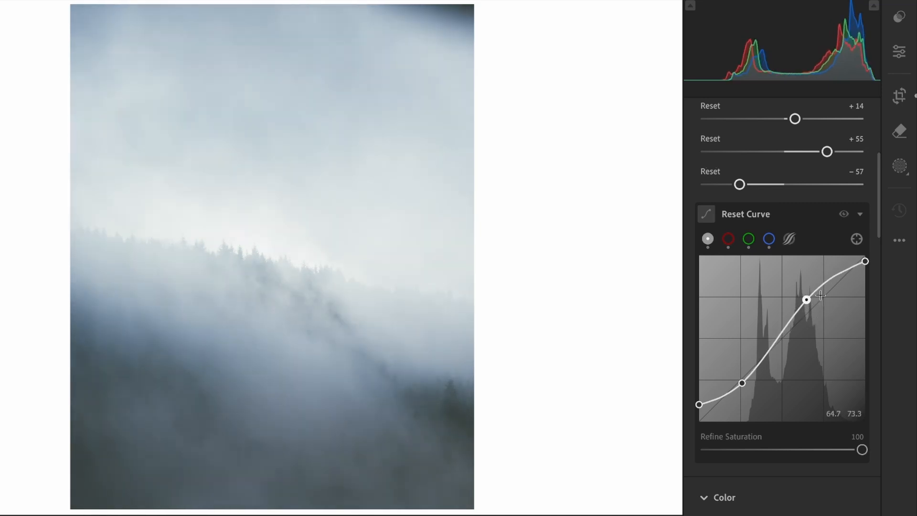
left_click(856, 239)
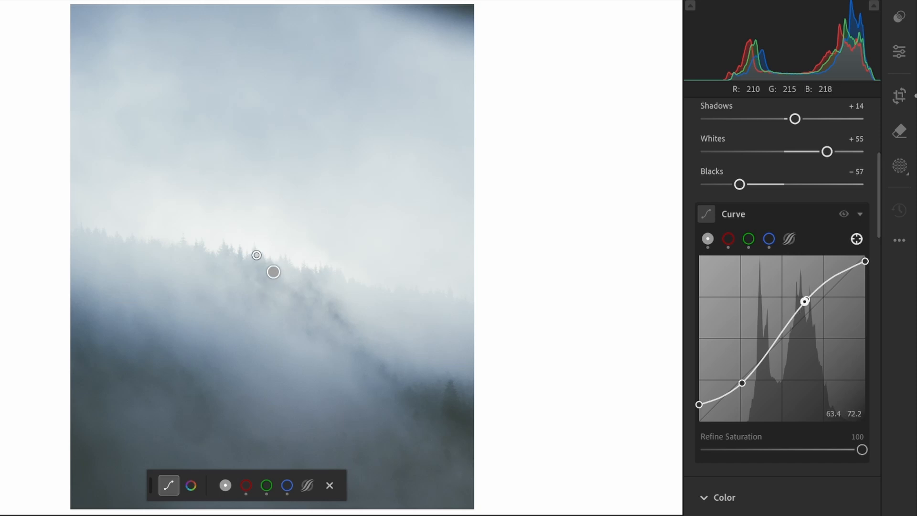
left_click(857, 238)
key("alt")
left_click_drag(806, 301, 783, 341)
left_click_drag(832, 290, 819, 276)
left_click(843, 214)
left_click(842, 215)
- Raise the photo's vibrance to +17
scroll(810, 357, "down", 2)
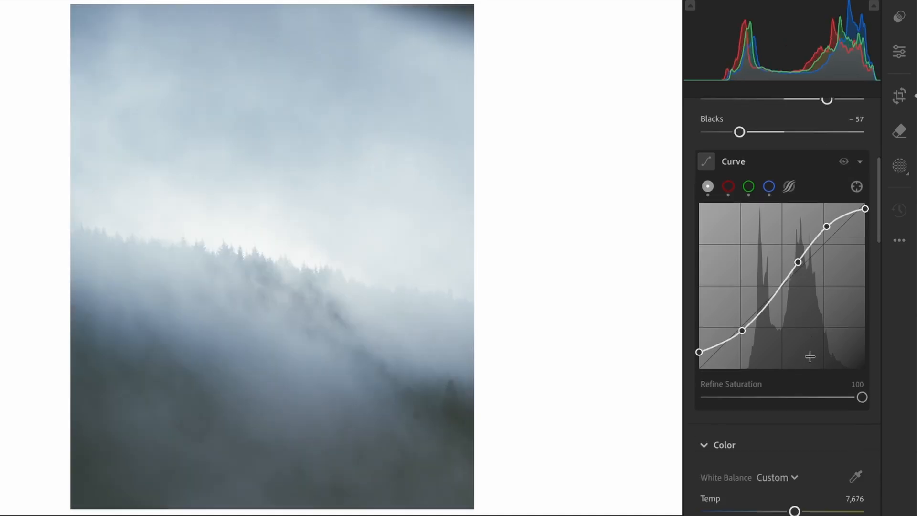
scroll(810, 356, "down", 9)
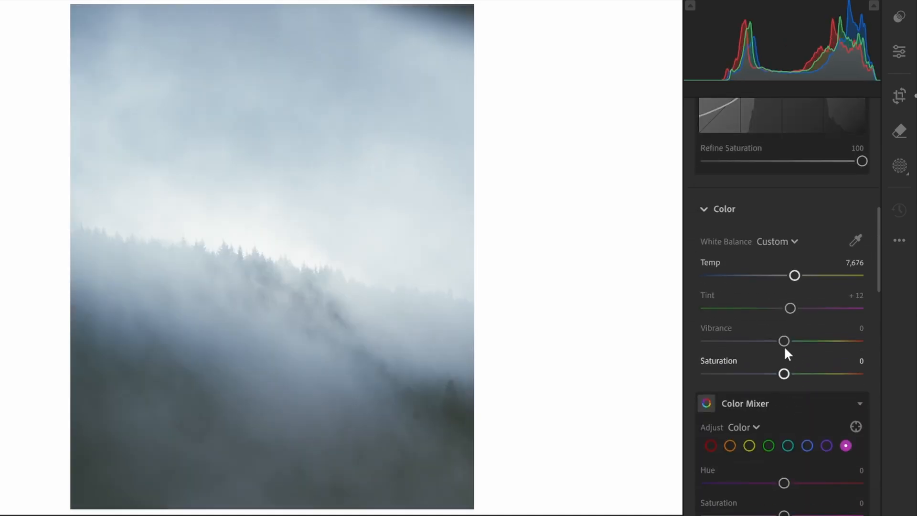
left_click_drag(783, 340, 796, 342)
- Try luminance changes on the red, orange and yellow ranges of the Color Mixer and reset them
scroll(799, 387, "down", 4)
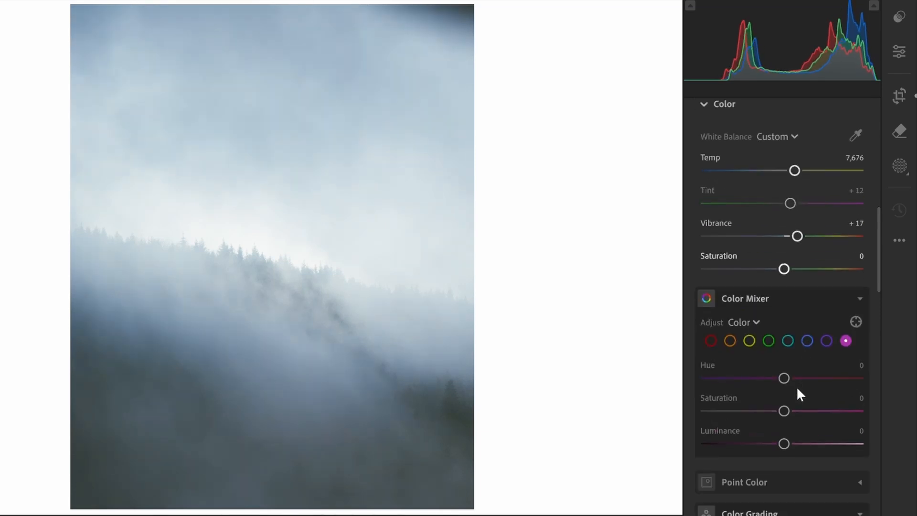
scroll(797, 390, "down", 1)
scroll(712, 323, "down", 1)
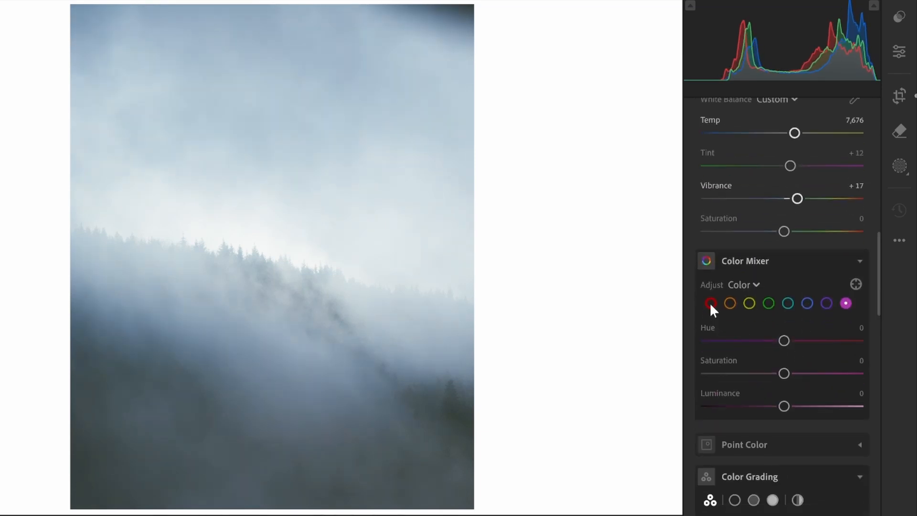
left_click(711, 305)
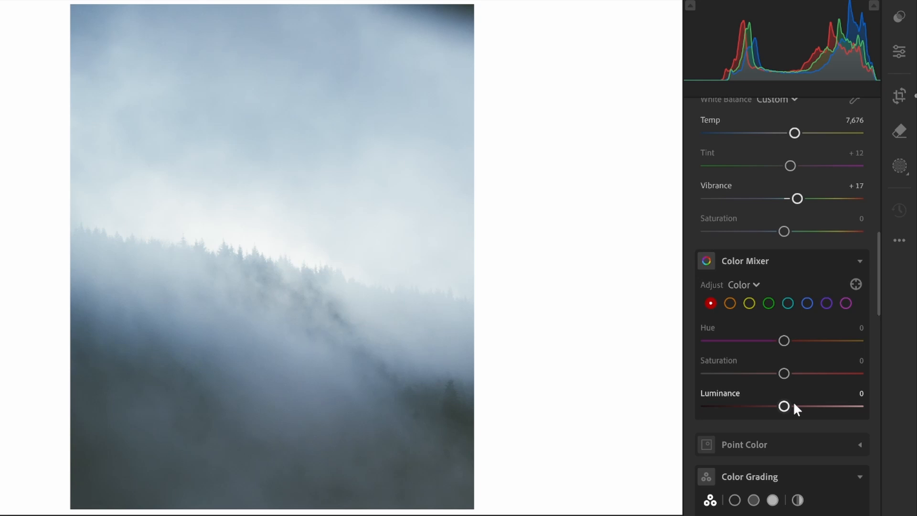
mouse_move(726, 411)
left_mouse_down()
mouse_move(688, 426)
mouse_move(751, 445)
mouse_move(772, 416)
mouse_move(790, 409)
mouse_move(683, 425)
mouse_move(821, 452)
mouse_move(801, 429)
left_mouse_up()
left_click(731, 305)
double_click(739, 407)
left_click(749, 304)
left_click_drag(778, 409, 782, 377)
double_click(827, 409)
- Test the luminance of the green and aqua ranges in the Color Mixer and reset both
left_click(769, 304)
double_click(782, 406)
left_click(788, 303)
mouse_move(784, 407)
left_mouse_down()
mouse_move(875, 411)
mouse_move(526, 399)
mouse_move(897, 394)
mouse_move(809, 408)
mouse_move(506, 403)
mouse_move(880, 429)
mouse_move(567, 409)
mouse_move(843, 427)
mouse_move(776, 405)
left_mouse_up()
double_click(776, 405)
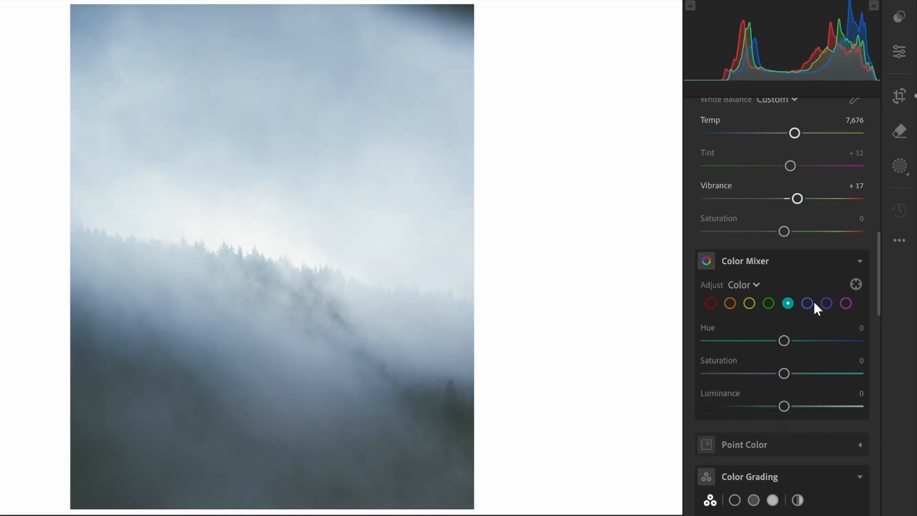
- Try a lower hue on the blue range and a luminance change on the purple range, and reset both
left_click(806, 303)
left_click_drag(784, 340, 771, 343)
double_click(770, 342)
left_click(821, 301)
left_click_drag(707, 403, 772, 406)
double_click(772, 406)
- Try a lower hue and a higher saturation on the blue range and reset both
left_click(807, 303)
left_click_drag(785, 341, 769, 340)
double_click(770, 342)
left_click_drag(786, 376, 796, 377)
double_click(796, 377)
double_click(796, 377)
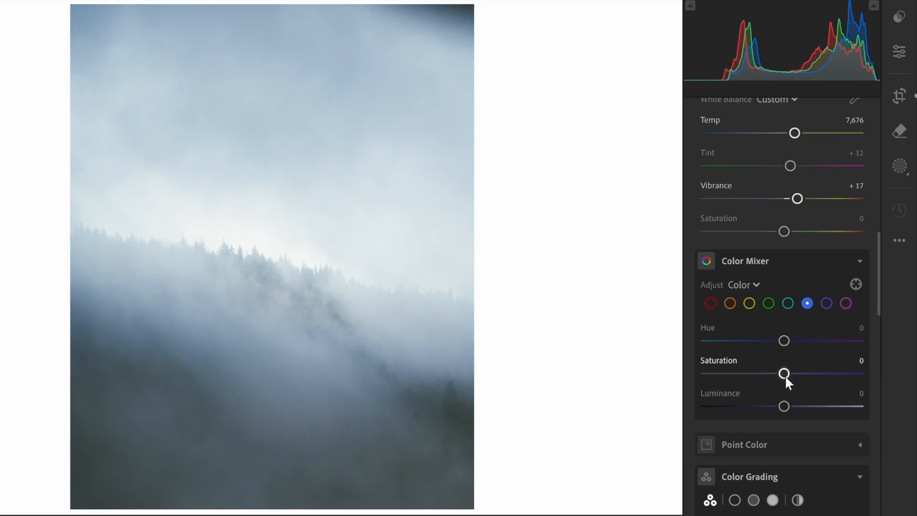
- Set the photo's vibrance to +22 and its overall saturation to +12
scroll(824, 368, "up", 1)
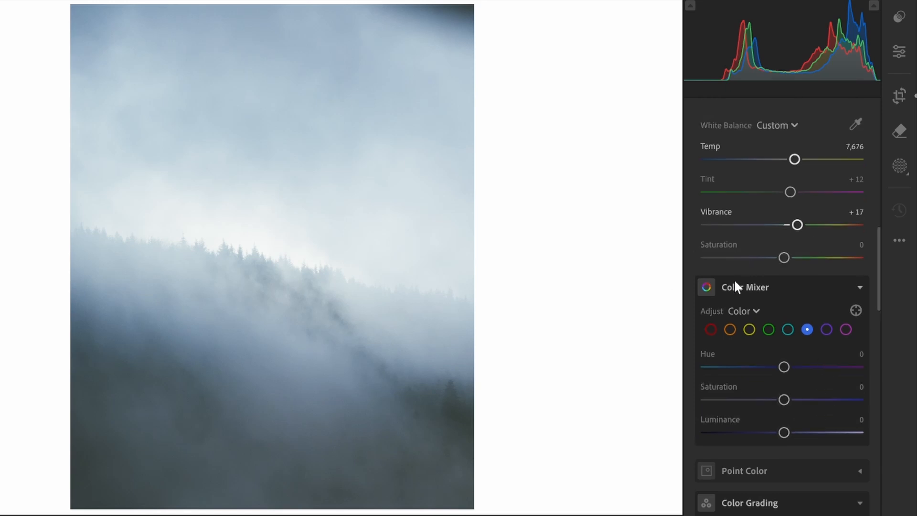
mouse_move(794, 228)
left_mouse_down()
mouse_move(810, 225)
mouse_move(799, 225)
left_mouse_up()
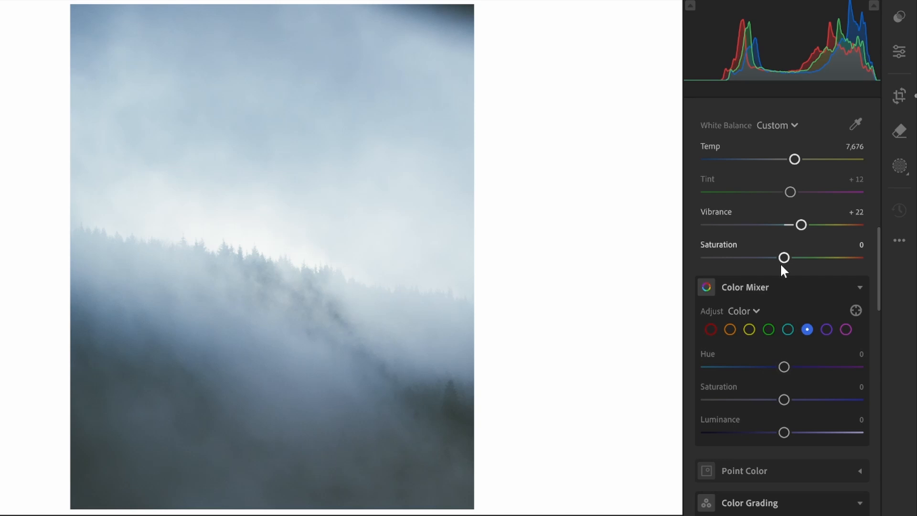
left_click_drag(784, 259, 794, 258)
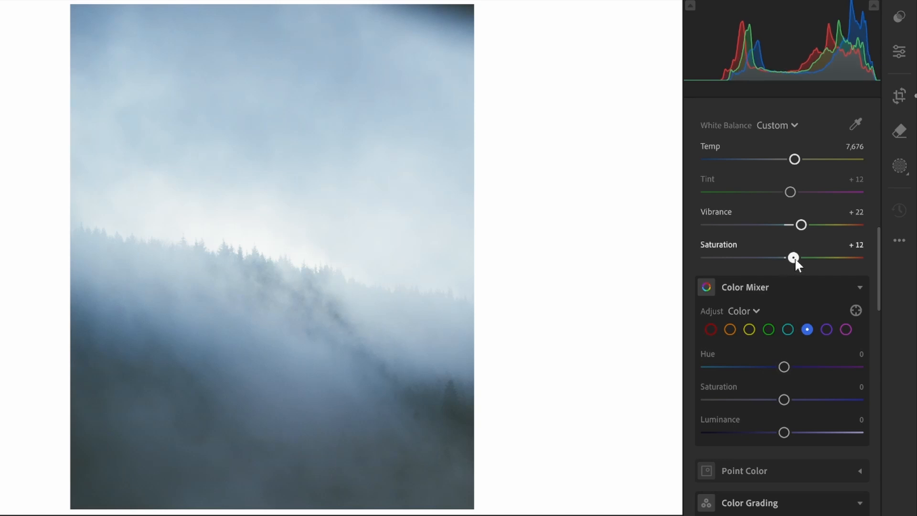
- Try darkening the blue range with a luminance of −14 and reset it
mouse_move(772, 436)
left_mouse_down()
mouse_move(781, 433)
mouse_move(771, 436)
left_mouse_up()
double_click(773, 433)
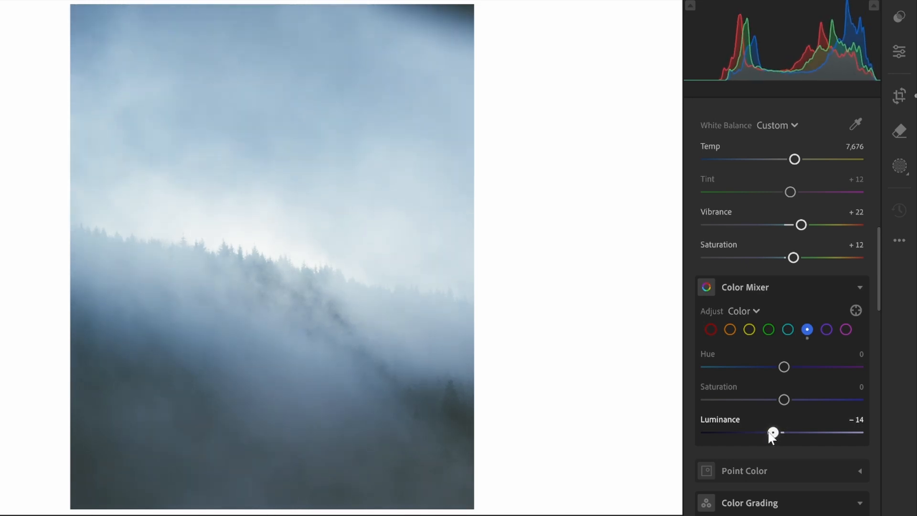
double_click(769, 432)
- Set the blue range's saturation to −6 and its hue to −1 in the Color Mixer
mouse_move(781, 400)
left_mouse_down()
mouse_move(770, 401)
mouse_move(777, 403)
left_mouse_up()
double_click(769, 399)
left_click_drag(784, 366, 782, 368)
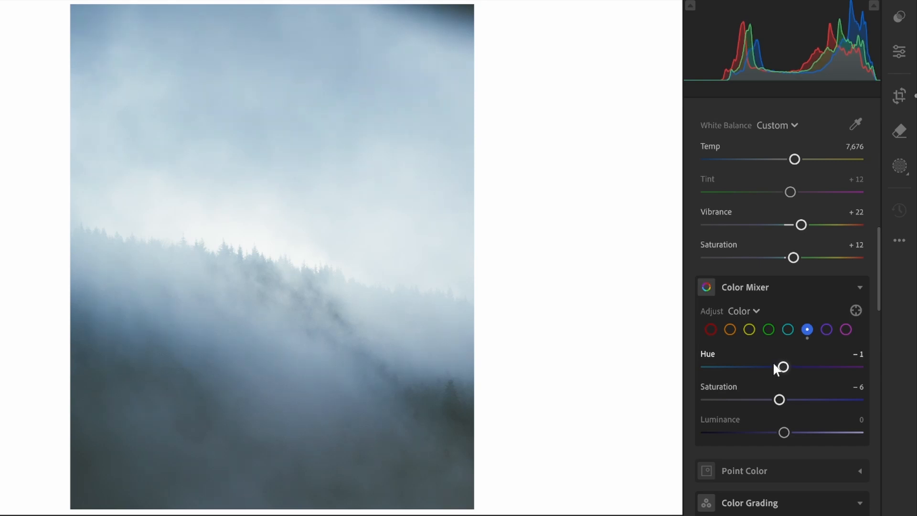
- Set the aqua range to hue −33, saturation −31 and luminance +34, and compare with the Color Mixer edits hidden
left_click(787, 329)
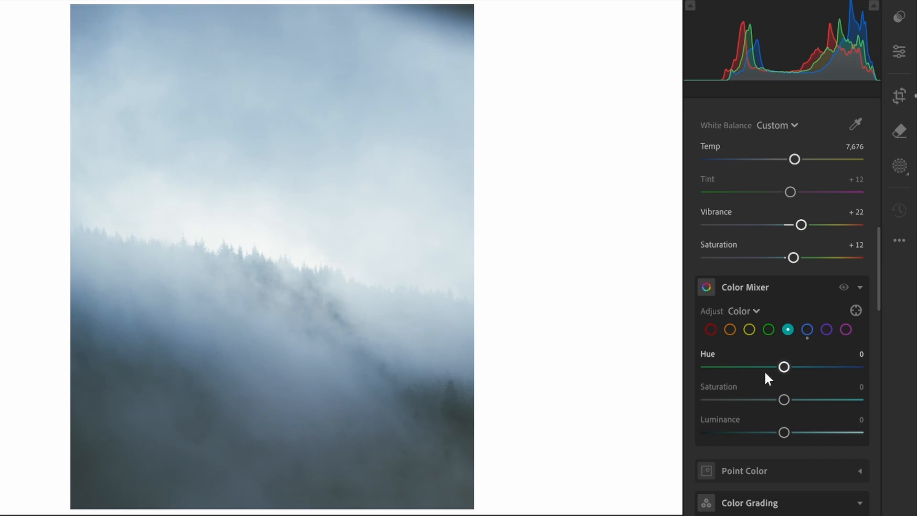
left_click_drag(784, 373, 812, 438)
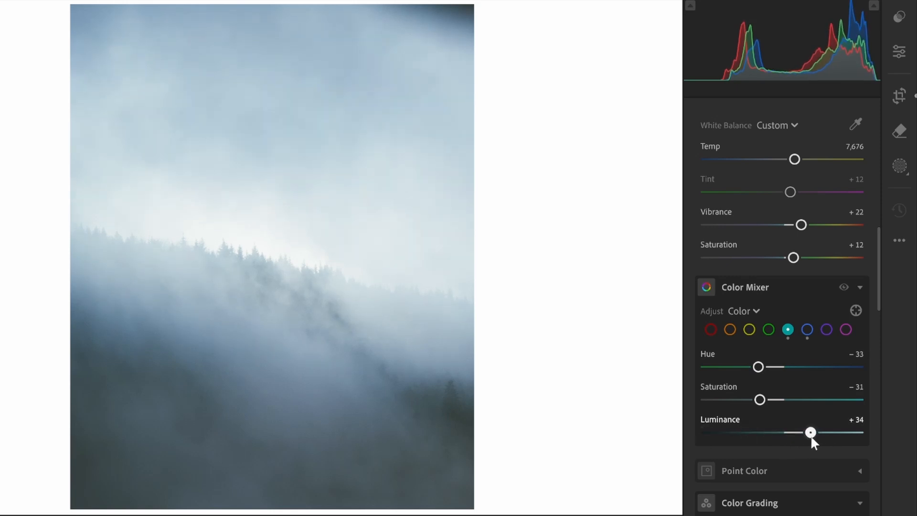
left_click(847, 286)
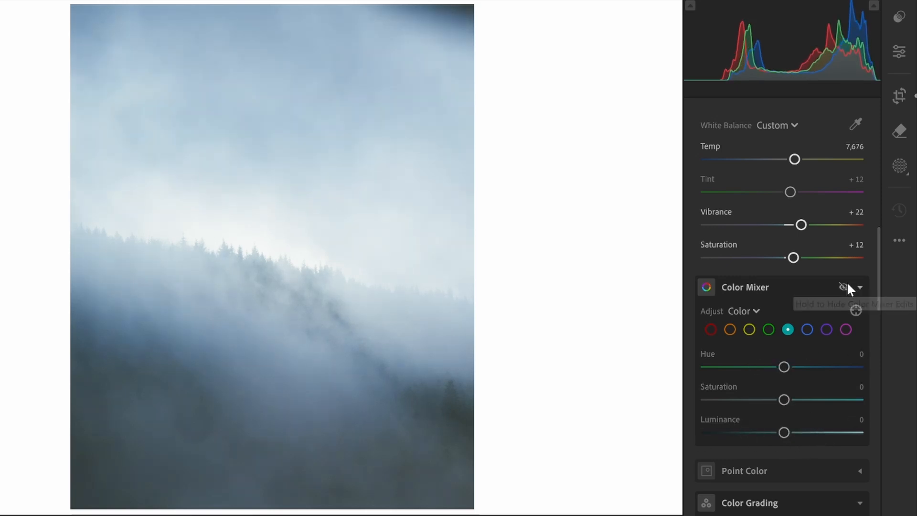
left_click(847, 286)
- Tint the shadows orange in Color Grading with hue 34 and saturation 19
scroll(787, 332, "down", 12)
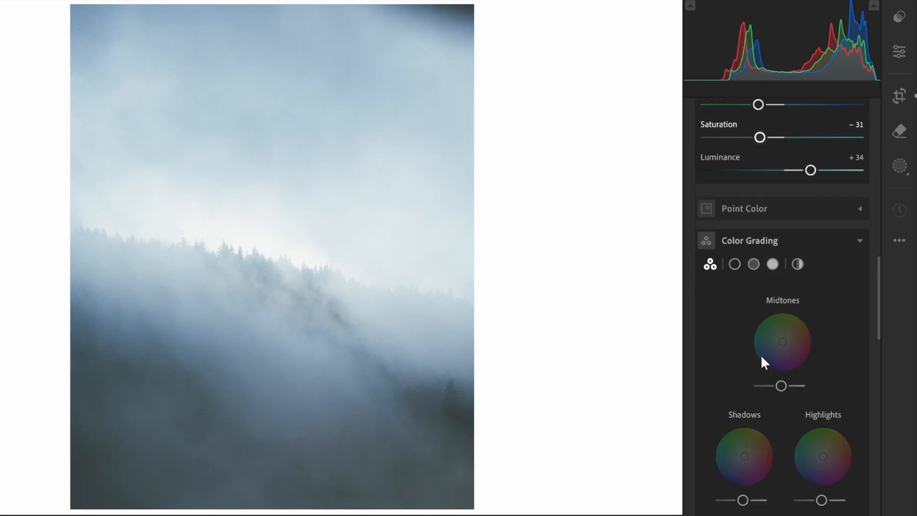
scroll(759, 357, "up", 6)
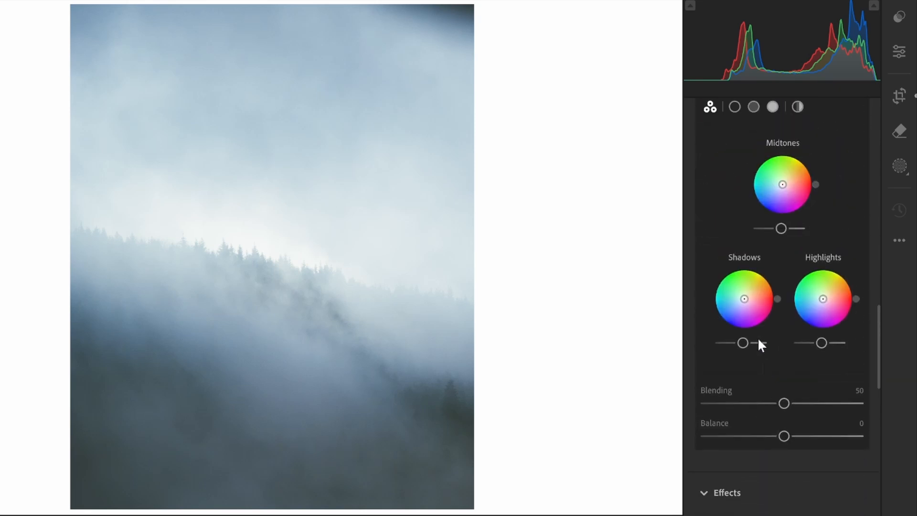
left_click(735, 160)
left_click_drag(780, 252, 904, 171)
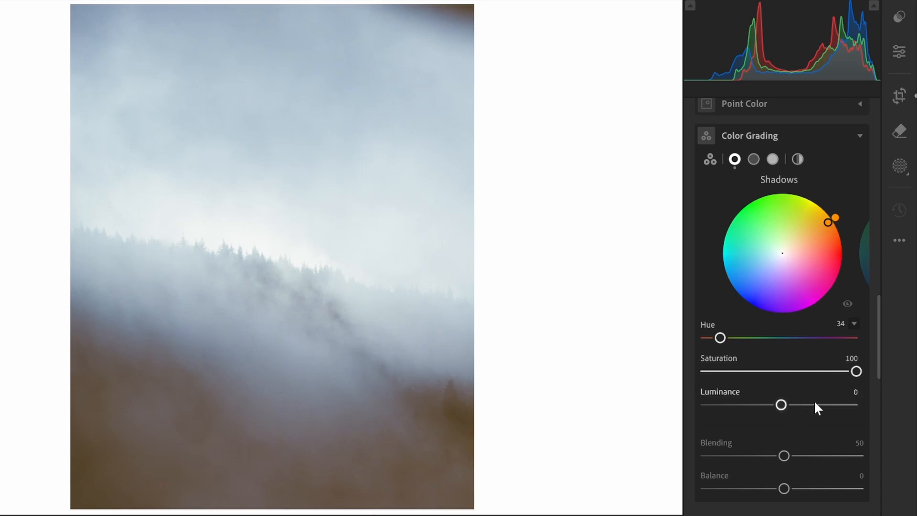
left_click_drag(855, 372, 731, 377)
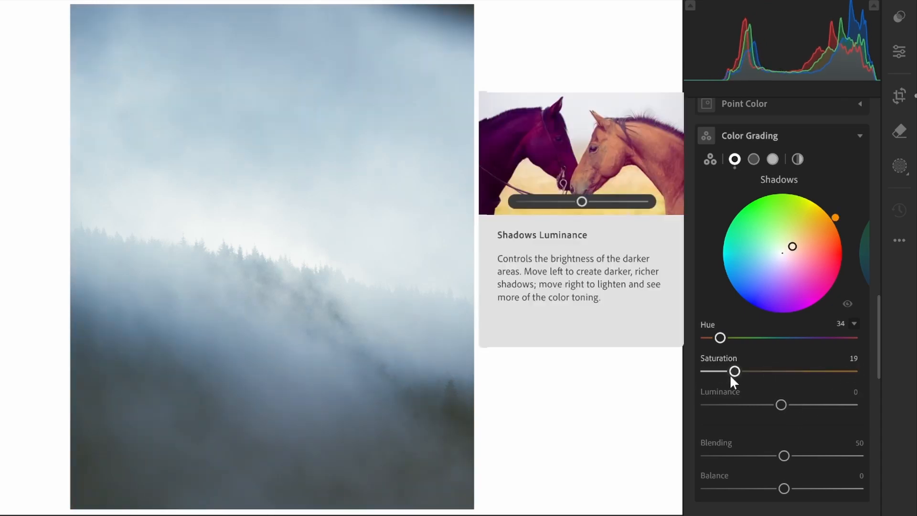
- Try a blue shadow tint with hue 235 and saturation 33, compare it with the tint hidden, and reset the shadows
left_click_drag(793, 246, 676, 420)
left_click_drag(856, 371, 755, 388)
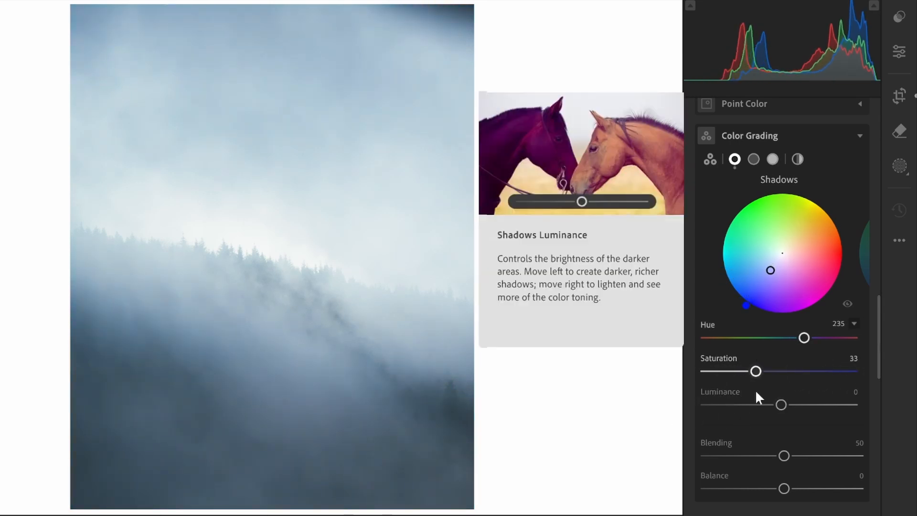
left_click(849, 306)
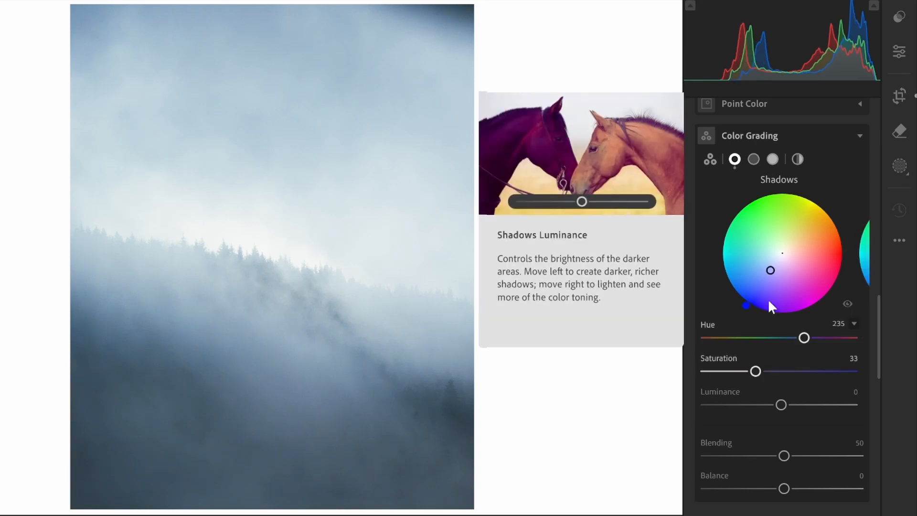
double_click(778, 271)
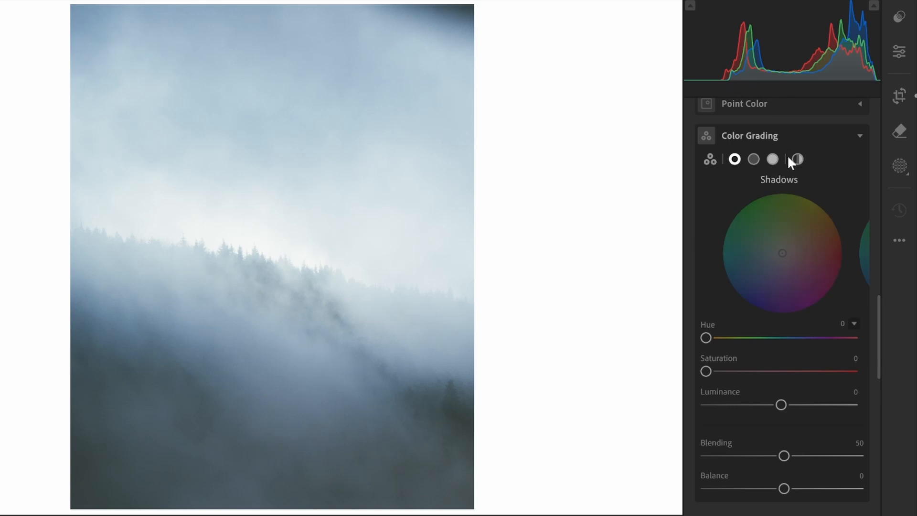
- Tint the highlights warm yellow with hue 44 and saturation 16, checking the effect with the tint hidden
left_click(773, 159)
left_click_drag(781, 196, 833, 191)
left_click_drag(855, 380, 743, 377)
left_click(847, 309)
left_click(847, 308)
left_click(847, 308)
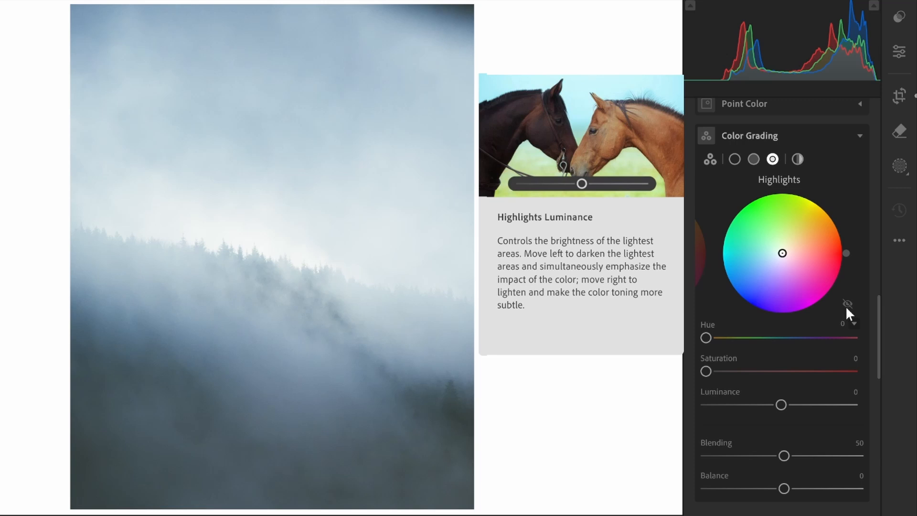
left_click(847, 308)
mouse_move(741, 372)
left_mouse_down()
mouse_move(720, 373)
mouse_move(728, 372)
left_mouse_up()
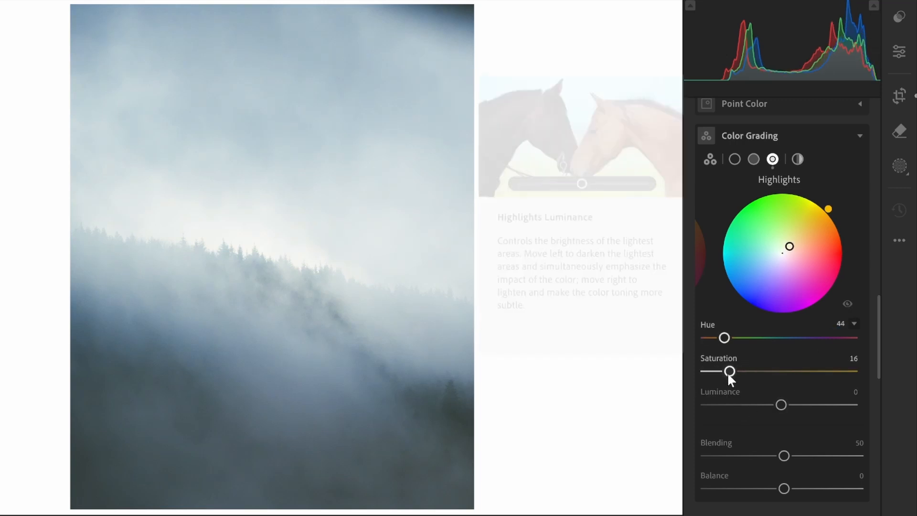
- Toggle the highlight tint off and on to compare the sky's color
left_click(847, 303)
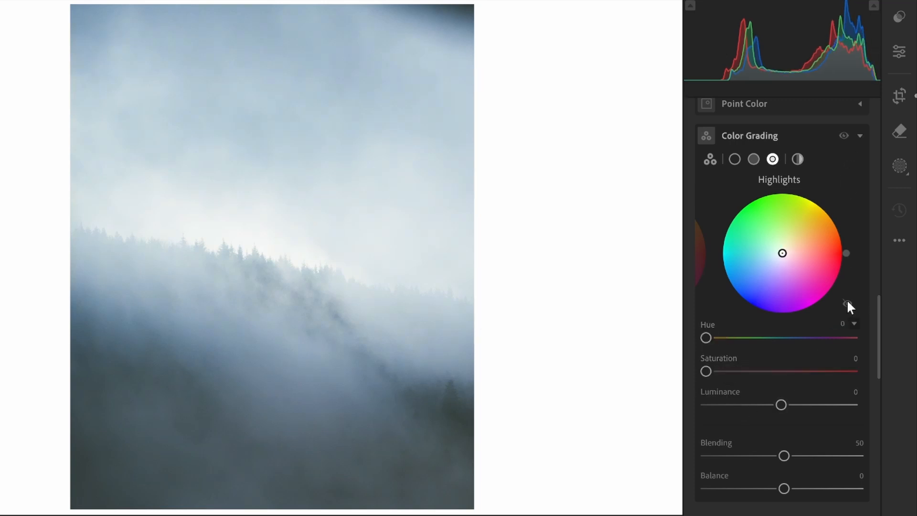
left_click(847, 303)
left_click(847, 303)
left_click(847, 303)
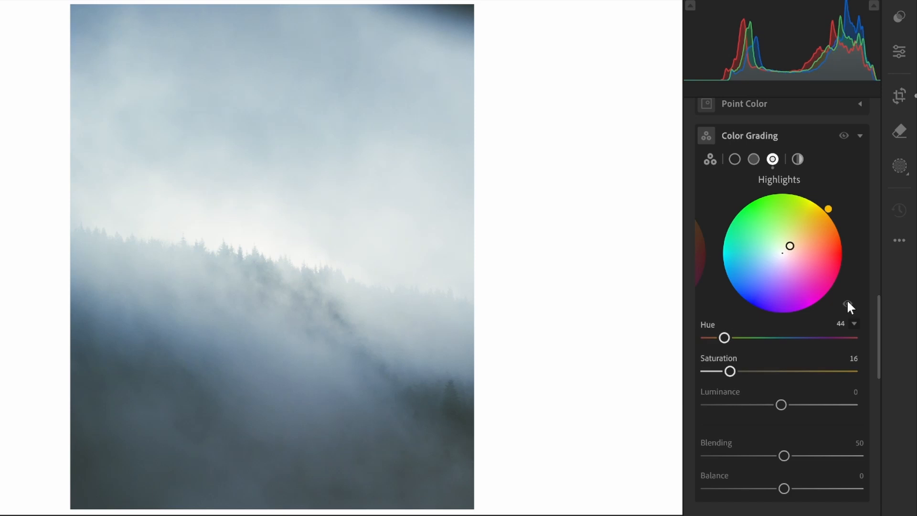
- Tint the midtones blue with hue 226 and saturation 6, and compare the photo with all color grading hidden
left_click(753, 159)
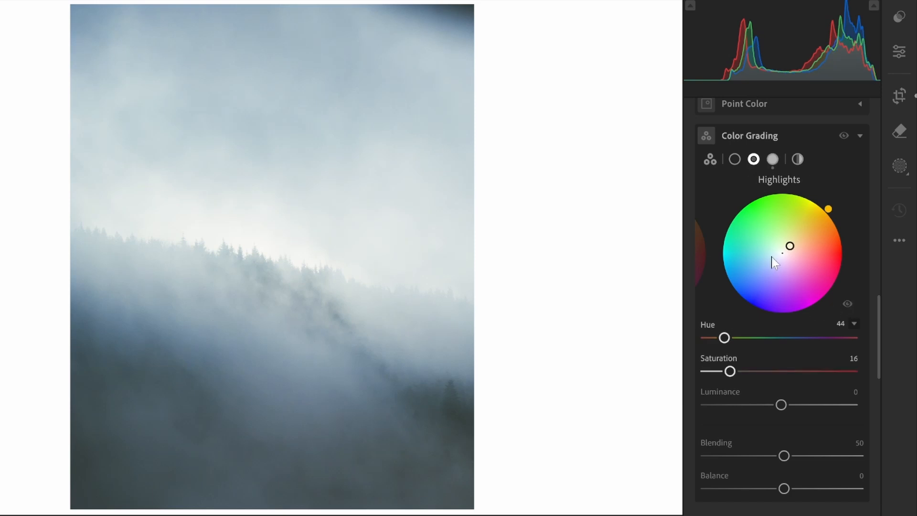
scroll(773, 283, "up", 2)
left_click_drag(779, 313, 713, 385)
left_click_drag(840, 424, 708, 425)
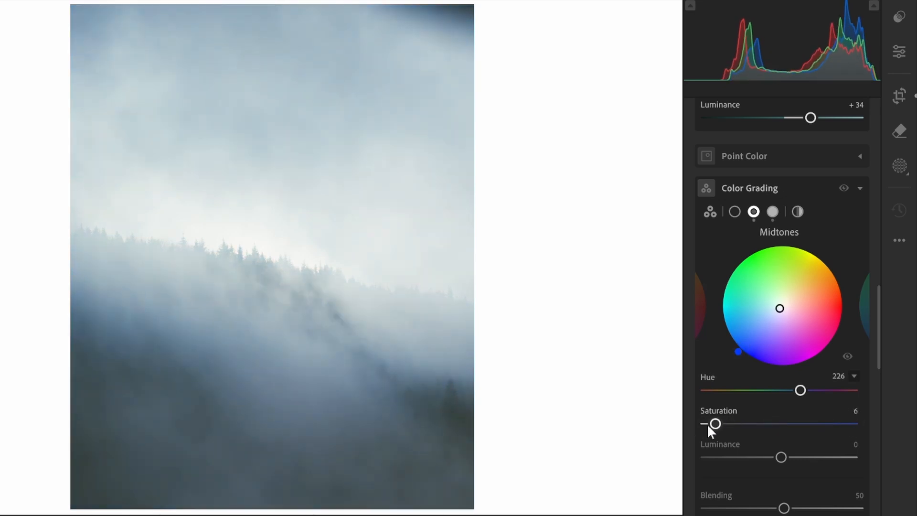
left_click(845, 184)
left_click(845, 184)
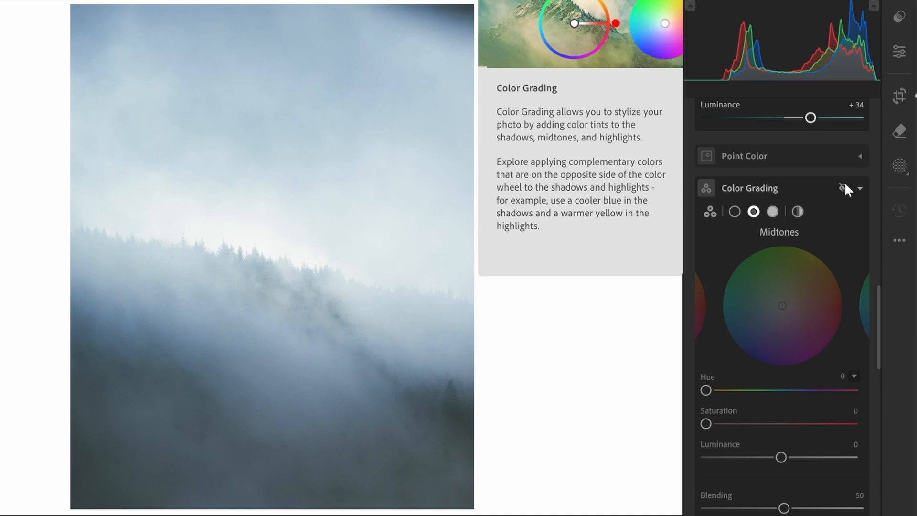
- Set the Color Grading blending to 0
left_click_drag(784, 509, 705, 508)
scroll(779, 478, "down", 2)
scroll(775, 470, "down", 3)
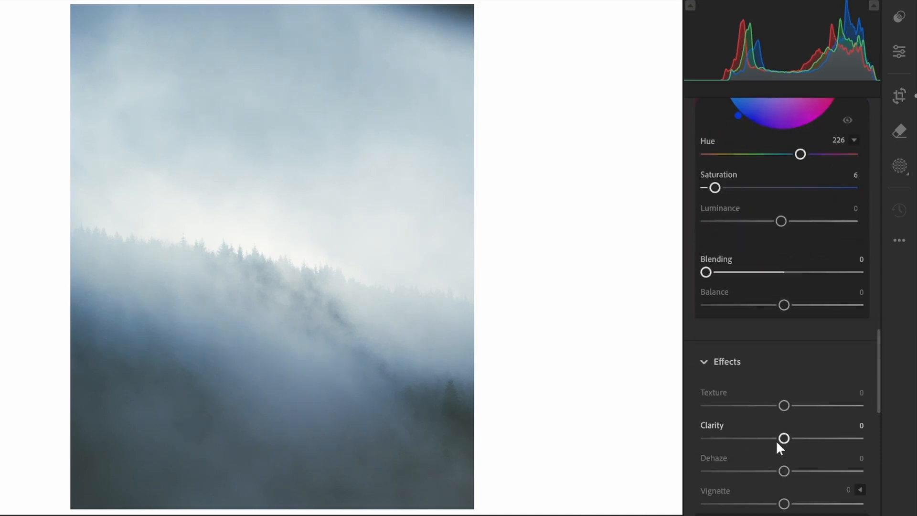
scroll(773, 444, "up", 1)
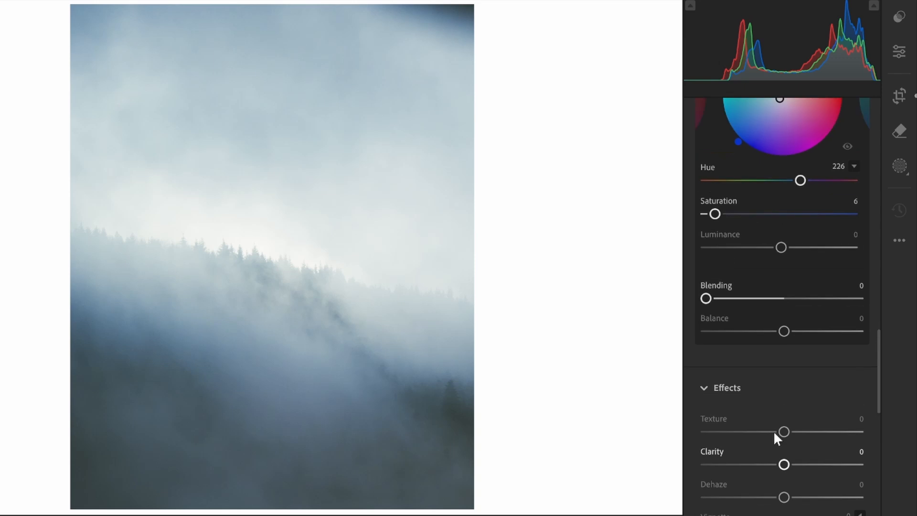
- Set the photo's Dehaze to −4 and Clarity to +18, and lower Texture to about −28
scroll(771, 461, "down", 1)
mouse_move(784, 471)
left_mouse_down()
mouse_move(792, 471)
mouse_move(784, 471)
left_mouse_up()
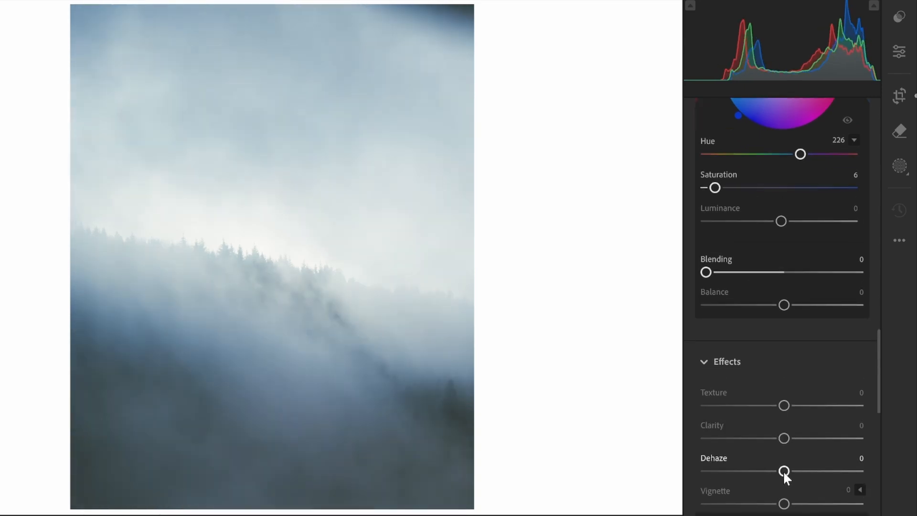
left_click_drag(785, 471, 784, 472)
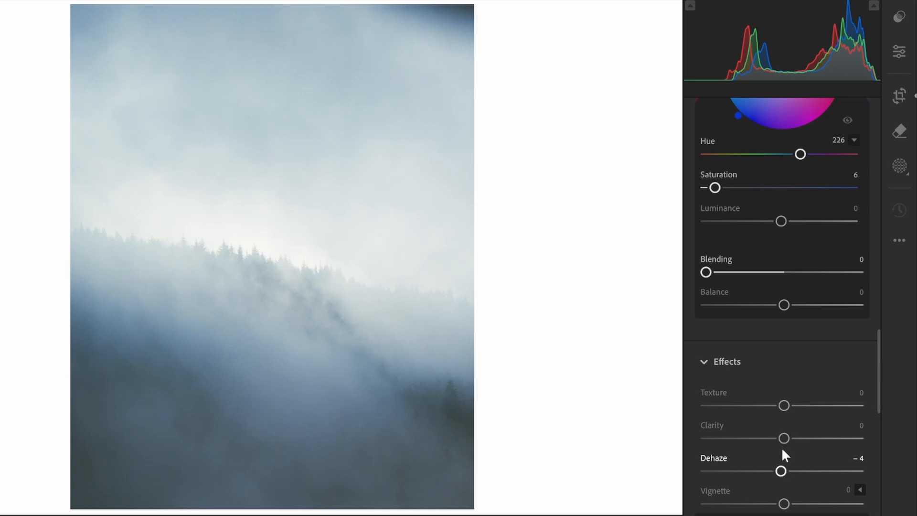
left_click_drag(761, 447, 799, 445)
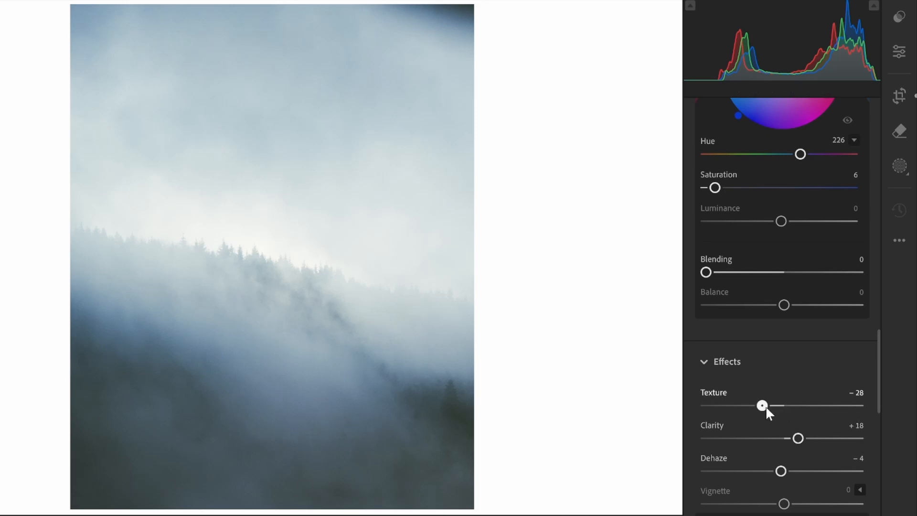
left_click_drag(758, 407, 766, 432)
- Set Sharpening to 150 with Detail 3 and Masking 53, checking the sharpened treetops up close
scroll(776, 373, "down", 7)
scroll(745, 409, "down", 2)
left_click_drag(794, 387, 892, 391)
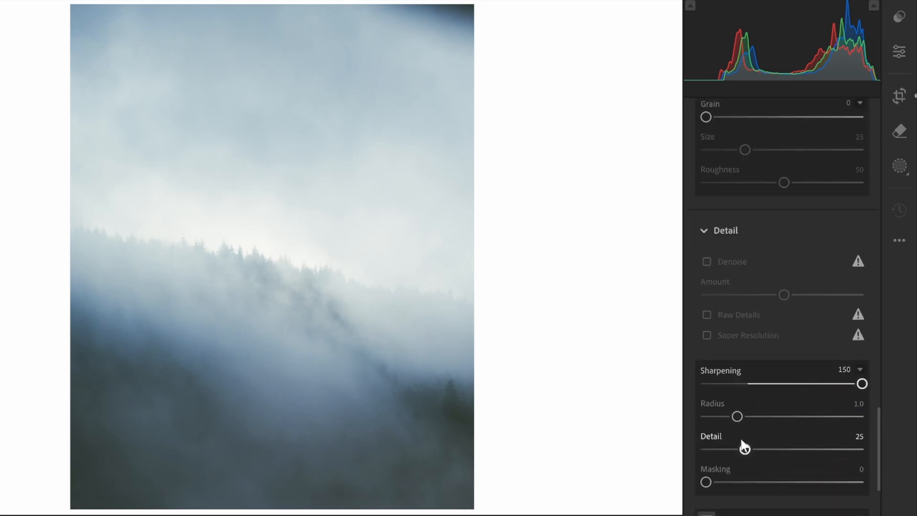
left_click_drag(744, 447, 713, 450)
left_click_drag(711, 491, 792, 495)
left_click_drag(713, 451, 711, 450)
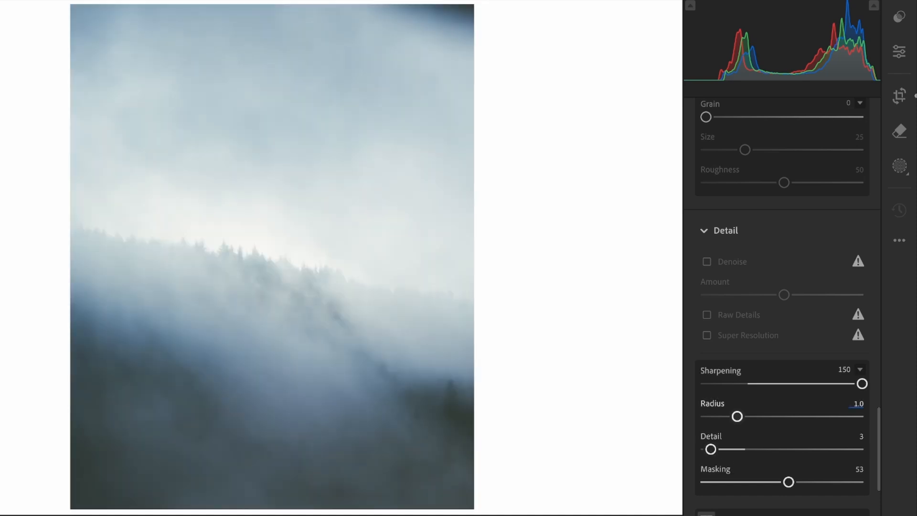
left_click(222, 274)
left_click_drag(766, 384, 866, 385)
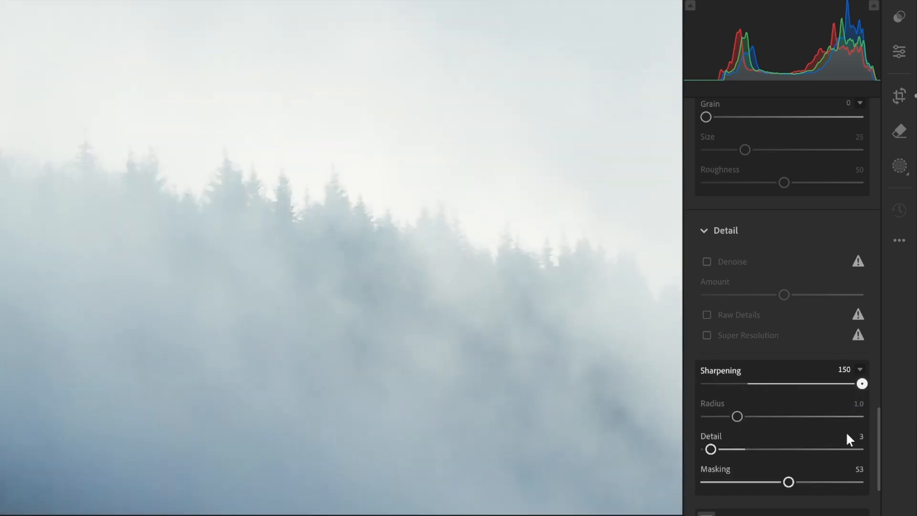
left_click(387, 269)
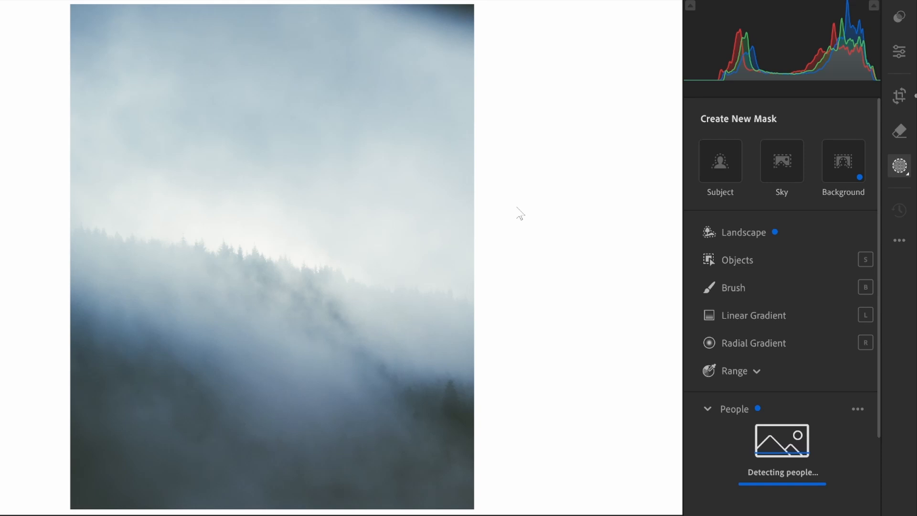
- Create a radial gradient mask as a flat, tilted ellipse over the treetops at the center of the ridge
left_click(714, 344)
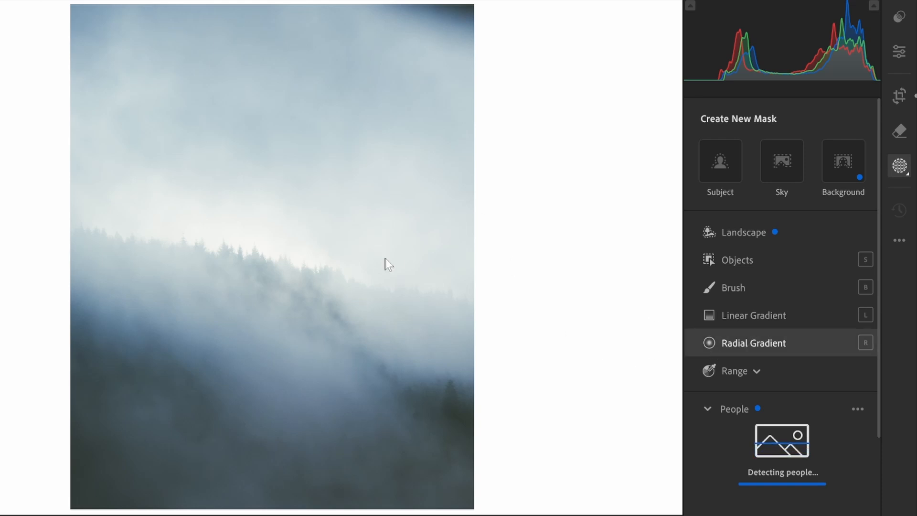
mouse_move(269, 268)
left_mouse_down()
mouse_move(358, 319)
mouse_move(361, 303)
left_mouse_up()
left_click_drag(270, 256, 273, 250)
- Set the treetop mask's Blacks to −34, and try a midtone point on its curve before resetting it
scroll(784, 348, "down", 2)
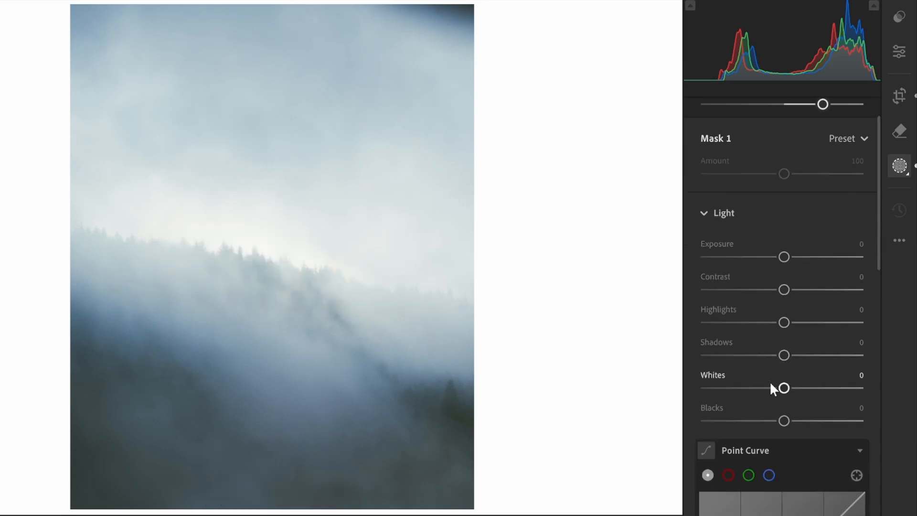
mouse_move(766, 420)
left_mouse_down()
mouse_move(748, 420)
mouse_move(767, 422)
mouse_move(755, 422)
left_mouse_up()
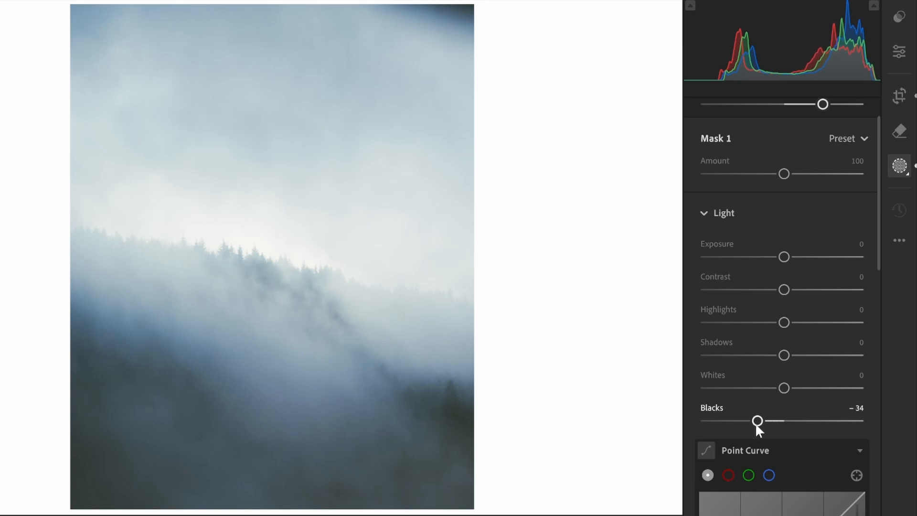
scroll(760, 422, "down", 4)
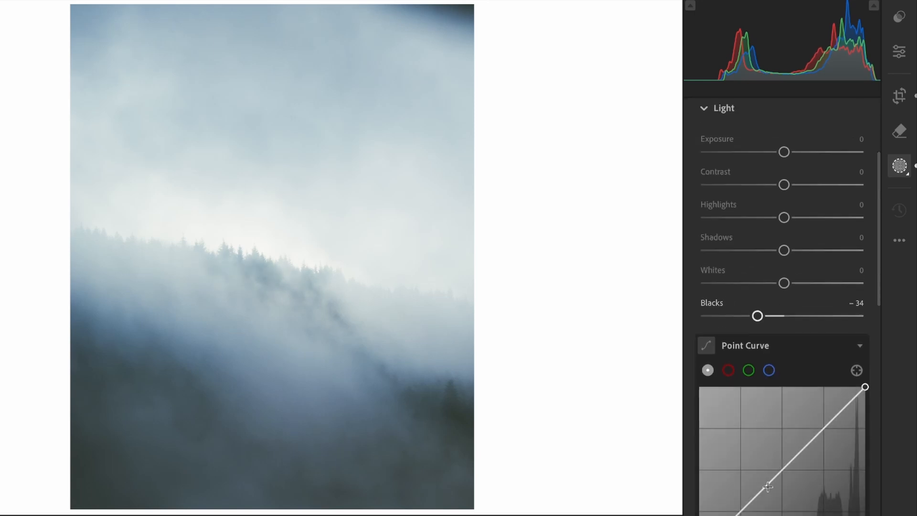
mouse_move(775, 500)
left_mouse_down()
mouse_move(784, 506)
mouse_move(773, 499)
left_mouse_up()
double_click(774, 498)
- Set the treetop mask's Texture to +55 and Dehaze to +5
scroll(788, 421, "down", 15)
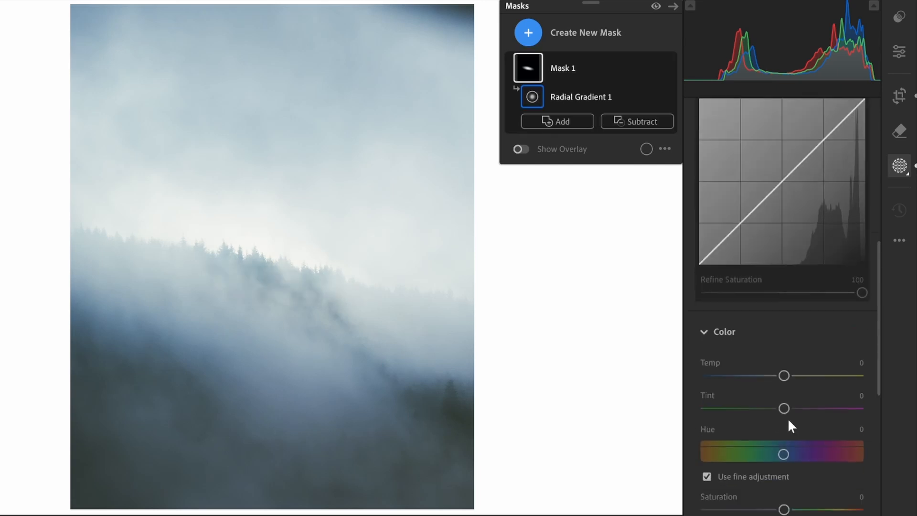
scroll(786, 406, "down", 2)
left_click_drag(784, 489, 827, 475)
scroll(812, 454, "down", 2)
double_click(827, 472)
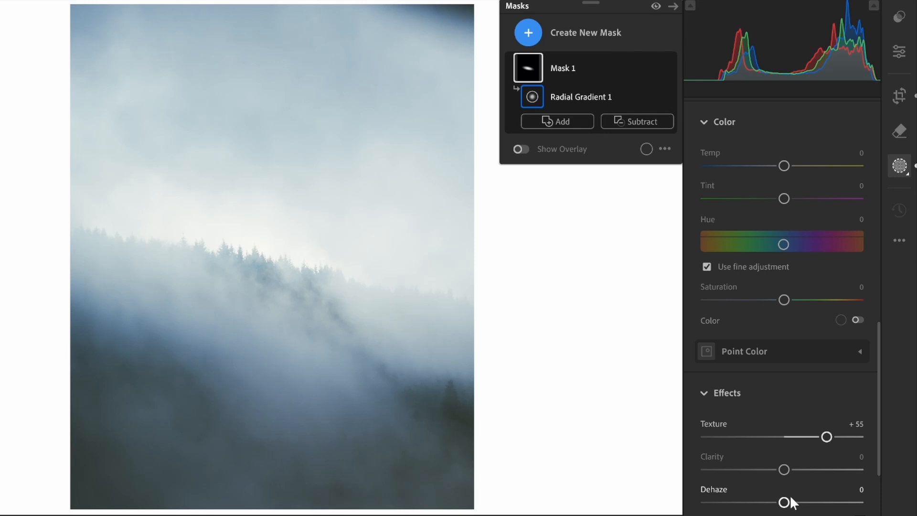
mouse_move(784, 502)
left_mouse_down()
mouse_move(808, 502)
mouse_move(788, 503)
left_mouse_up()
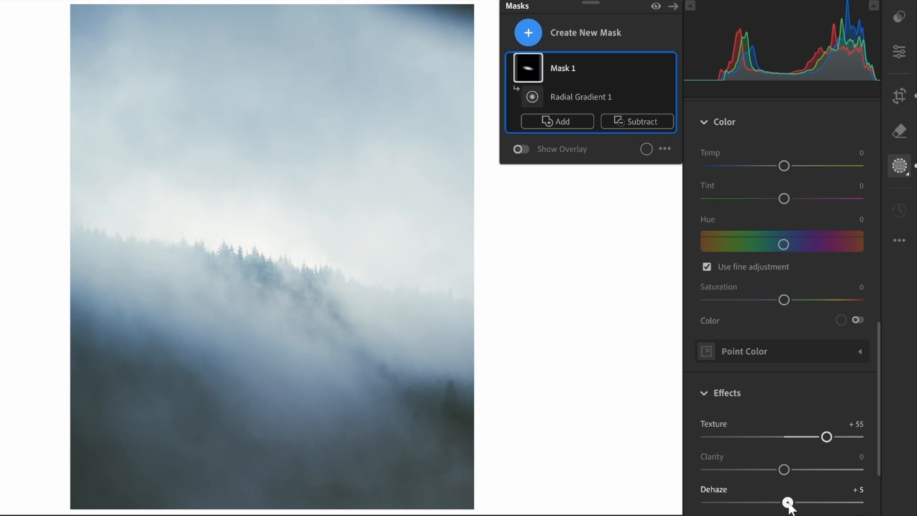
- Reshape the radial gradient to follow the sloping treeline, and compare the photo with this mask hidden
left_click_drag(271, 257, 291, 247)
left_click_drag(365, 286, 377, 288)
left_click_drag(274, 235, 269, 252)
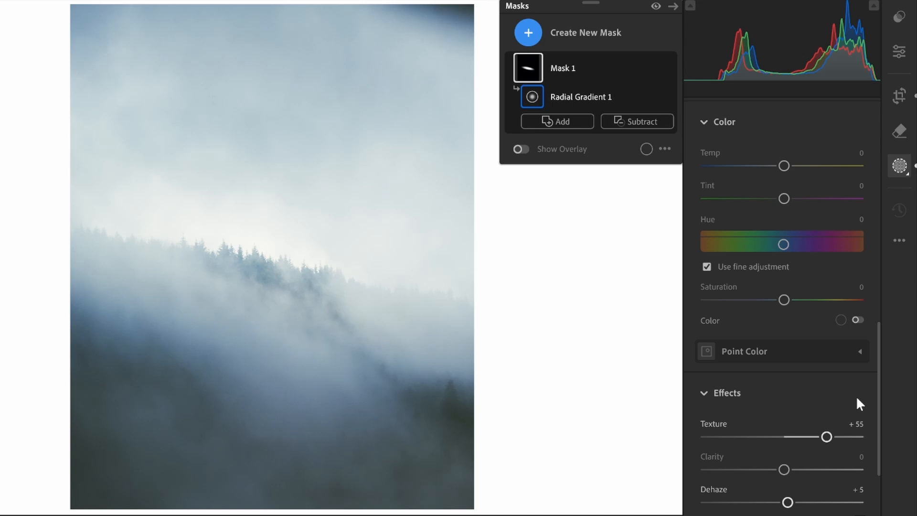
left_click(671, 70)
left_click(672, 70)
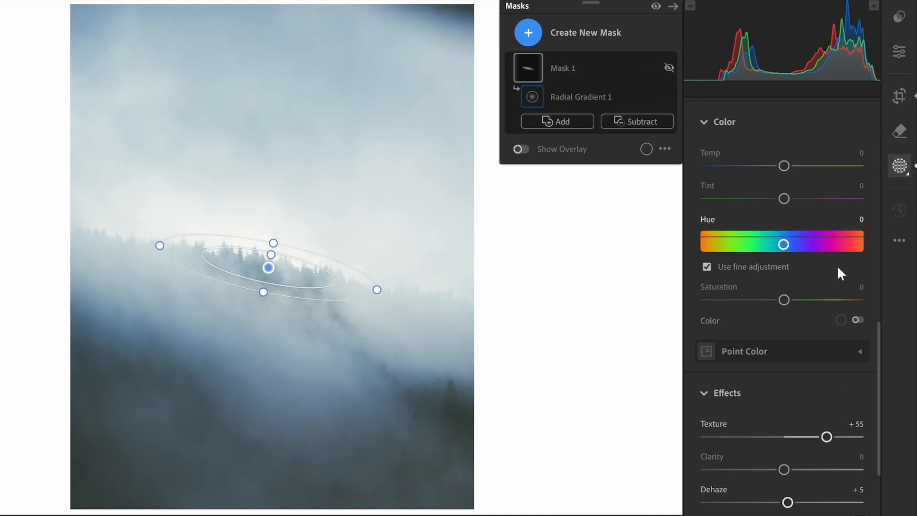
- Set the treetop mask's Saturation to −18, trying Temp at +5 and −10 before resetting it to 0
mouse_move(784, 300)
left_mouse_down()
mouse_move(763, 300)
mouse_move(770, 301)
left_mouse_up()
left_click_drag(794, 167, 785, 167)
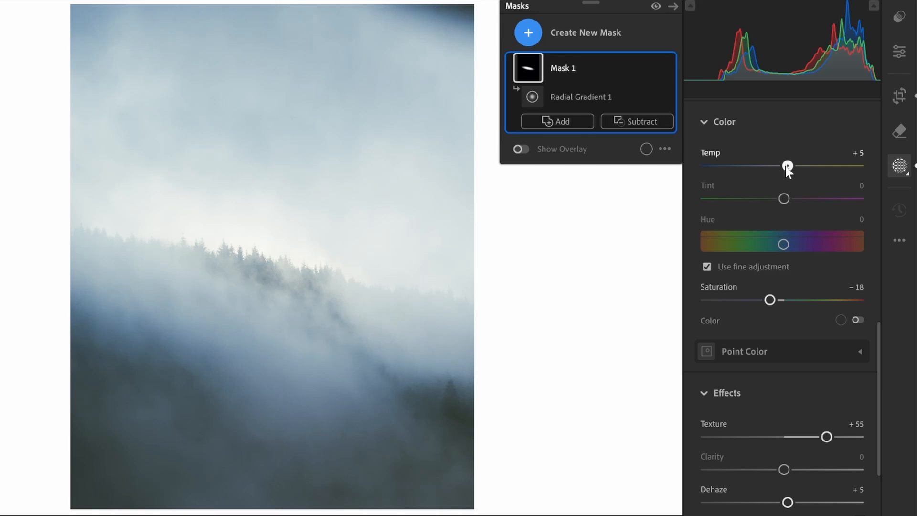
double_click(784, 166)
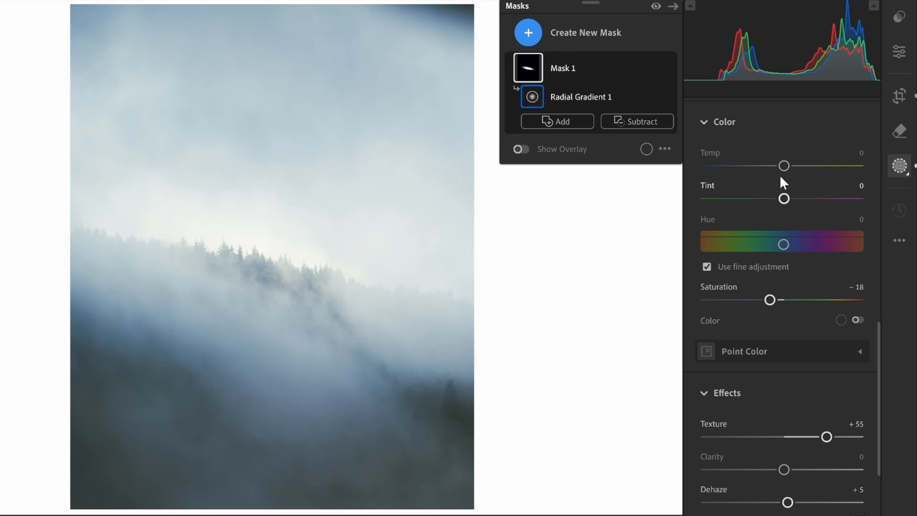
left_click_drag(784, 170, 776, 168)
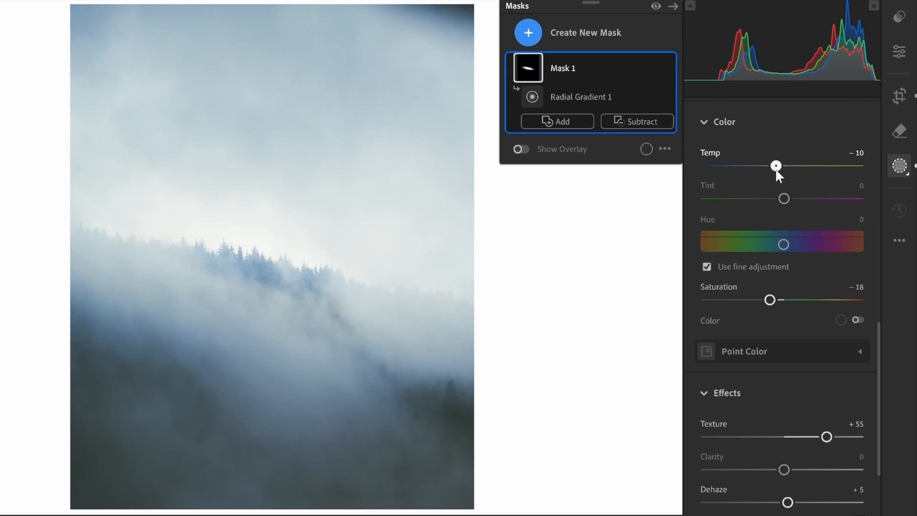
double_click(775, 168)
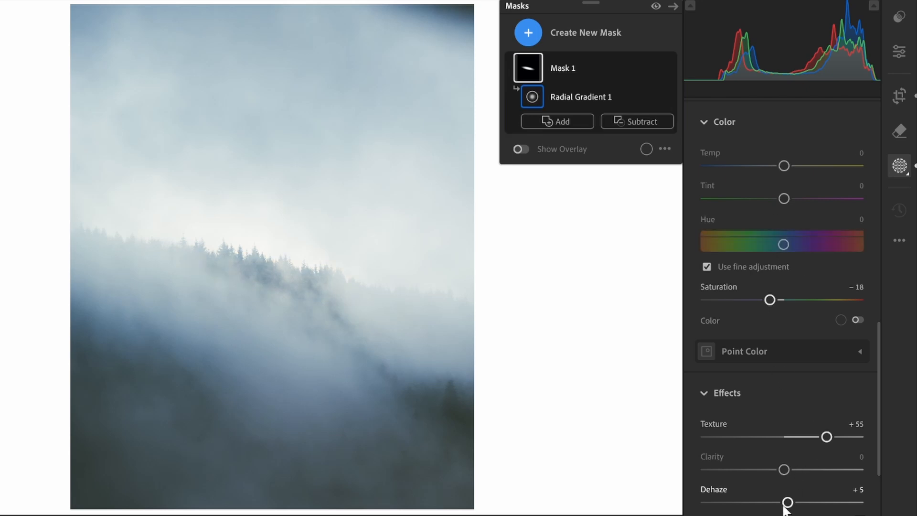
- Set the treetop mask's Dehaze to +11 and Saturation to −29, and stretch its ellipse along the whole treeline
left_click_drag(788, 507, 794, 508)
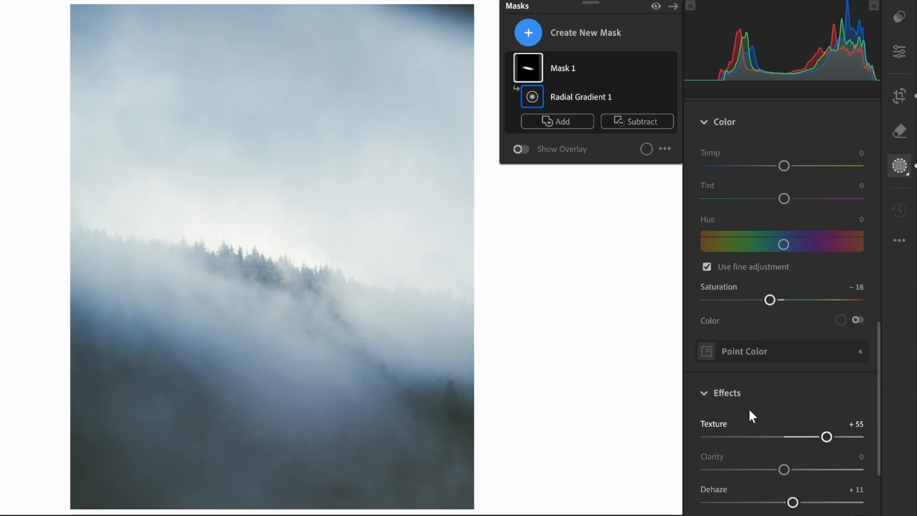
left_click_drag(769, 302, 767, 302)
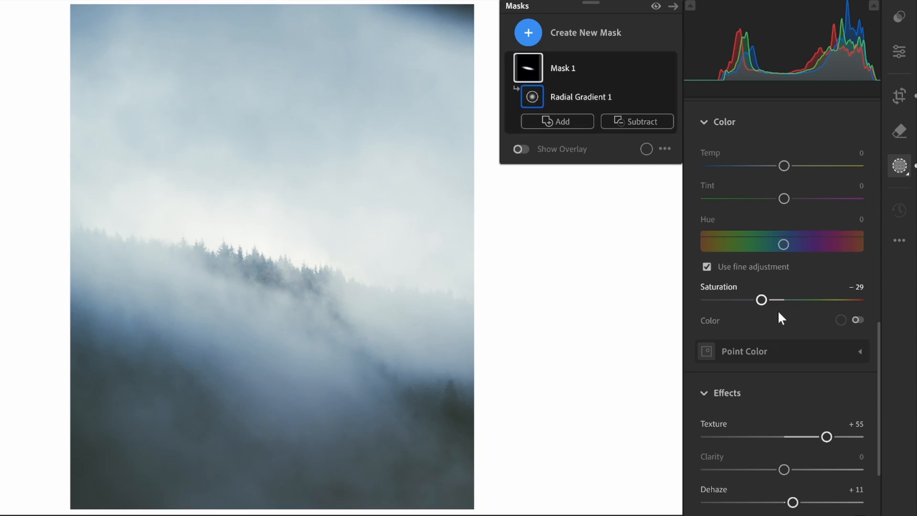
left_click_drag(380, 289, 443, 319)
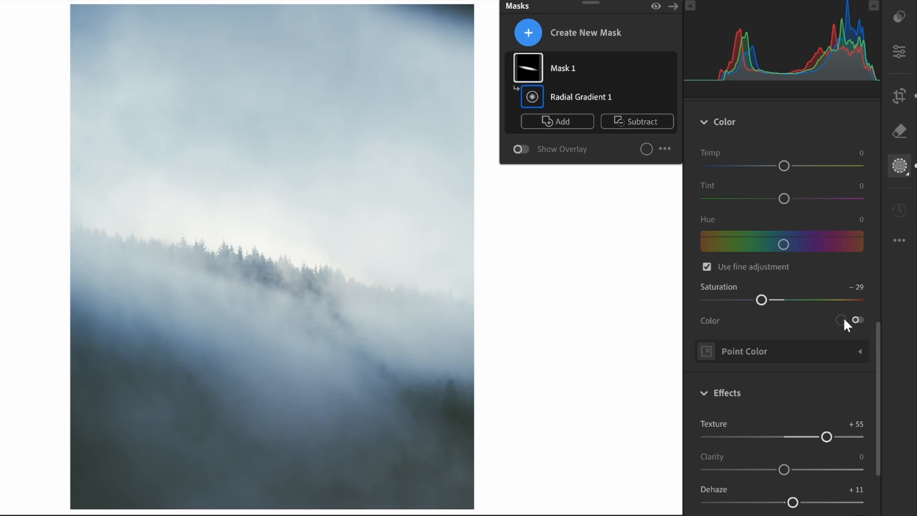
left_click_drag(436, 302, 437, 302)
left_click_drag(268, 266, 272, 268)
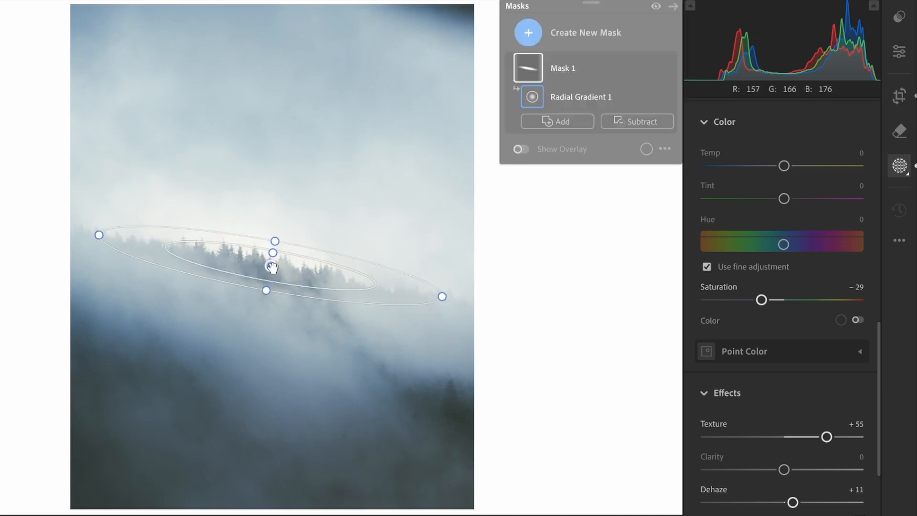
- Create a linear gradient mask over the dark lower slope, tilted parallel to the treeline
left_click(589, 38)
left_click(578, 223)
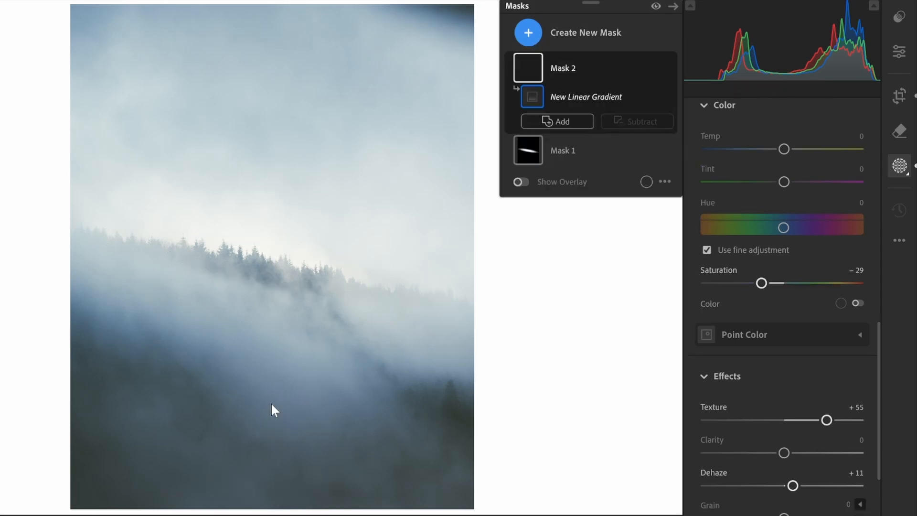
left_click_drag(257, 431, 276, 319)
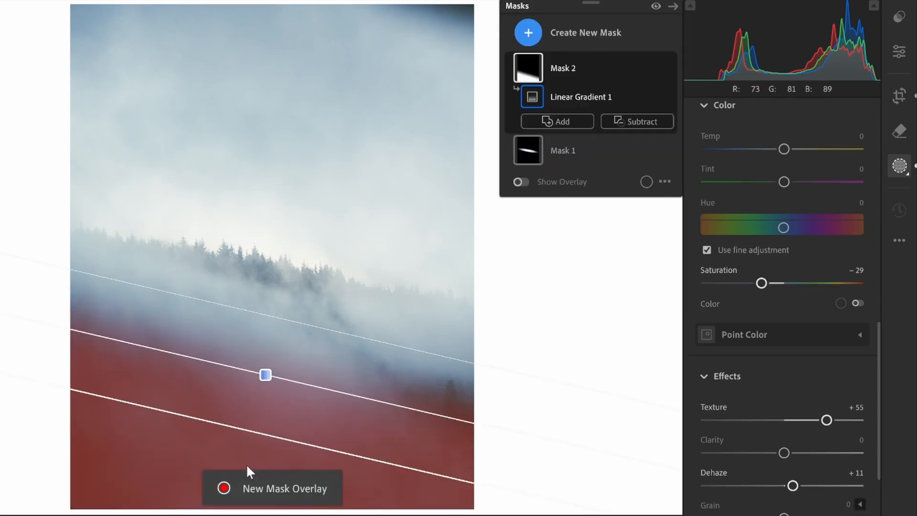
- Try darkening the lower slope with the linear gradient mask's point curve
scroll(781, 293, "up", 5)
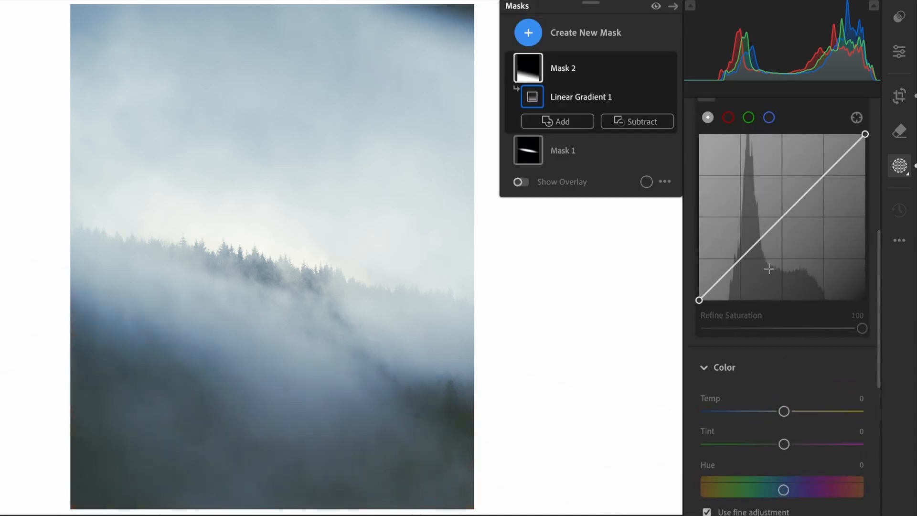
left_click_drag(780, 230, 781, 232)
double_click(781, 232)
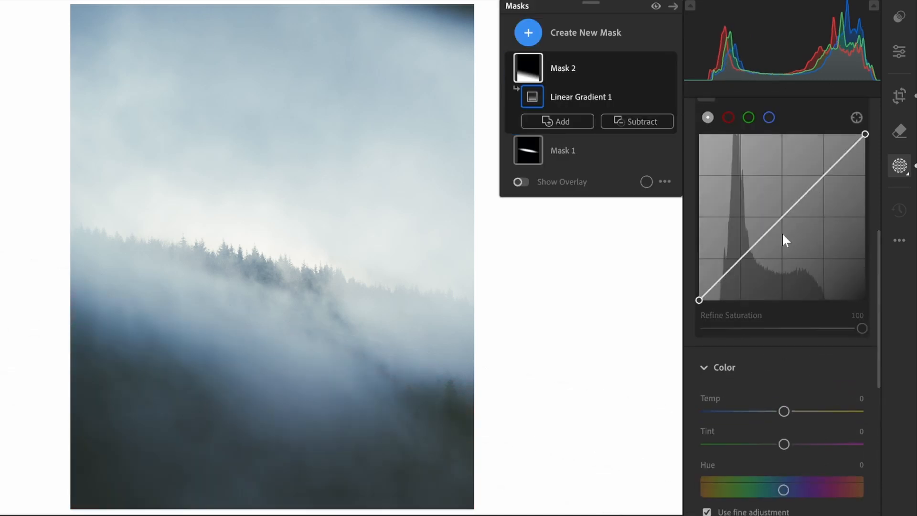
scroll(784, 271, "up", 3)
double_click(758, 221)
- Set the linear gradient mask's Exposure to −0.16 and compare the photo with this mask hidden
scroll(759, 191, "up", 2)
mouse_move(777, 136)
left_mouse_down()
mouse_move(769, 136)
mouse_move(775, 141)
left_mouse_up()
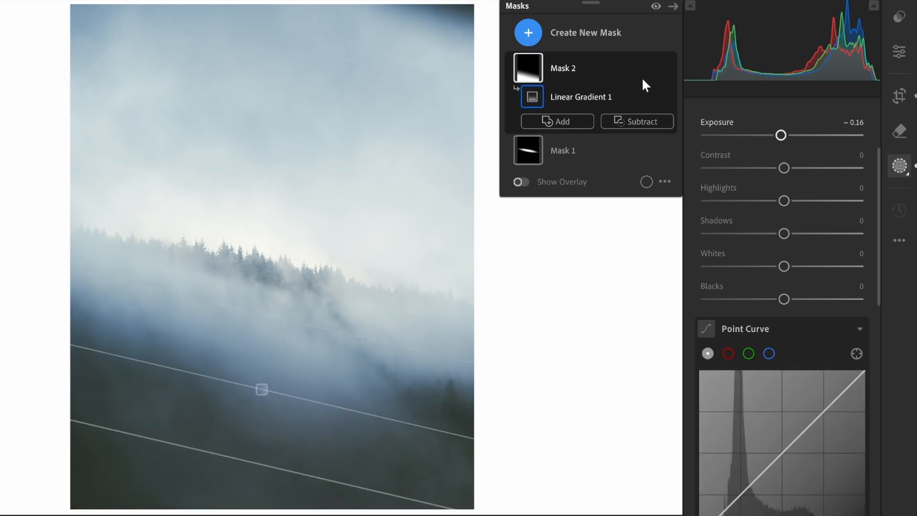
left_click(670, 67)
left_click(670, 67)
- Widen the linear gradient's transition so it fades from the treeline to the photo's lower edge, and adjust its tilt
left_click_drag(305, 460, 228, 508)
left_click_drag(402, 340, 448, 303)
left_click_drag(442, 446, 462, 430)
- Toggle all masks off and on to compare the photo with and without them
left_click(660, 3)
left_click(660, 3)
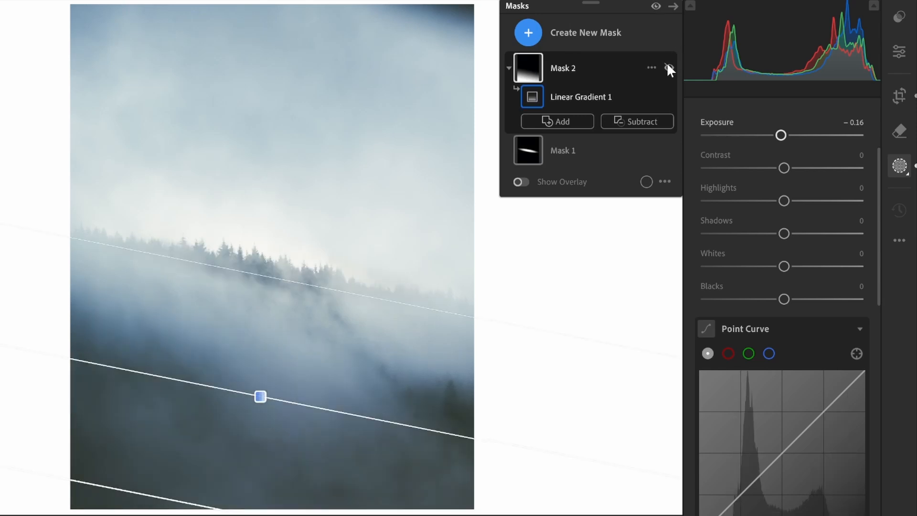
left_click(659, 7)
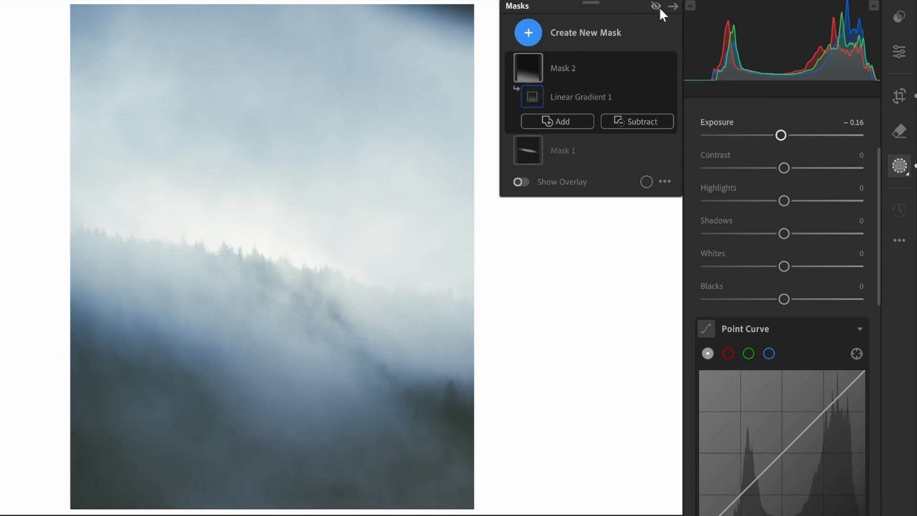
left_click(659, 6)
left_click(659, 7)
left_click(659, 7)
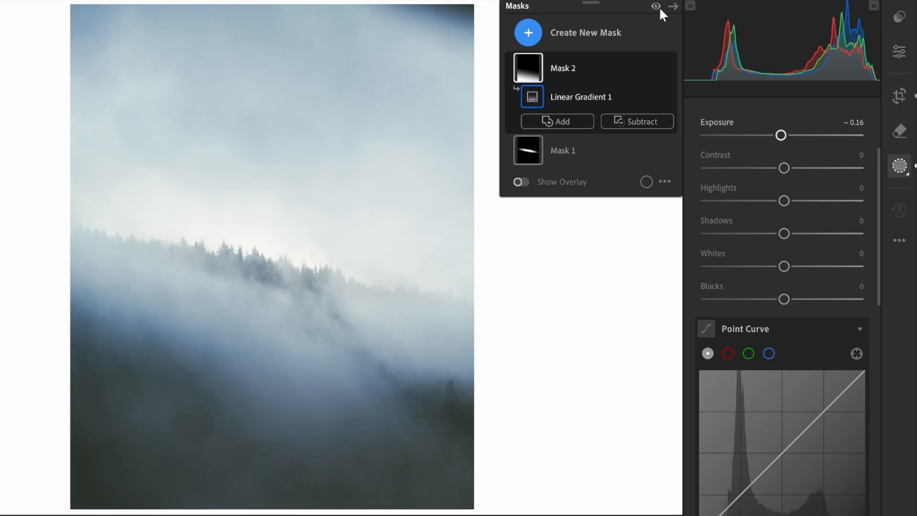
- Reduce the treetop radial mask's Dehaze to +7
left_click(575, 148)
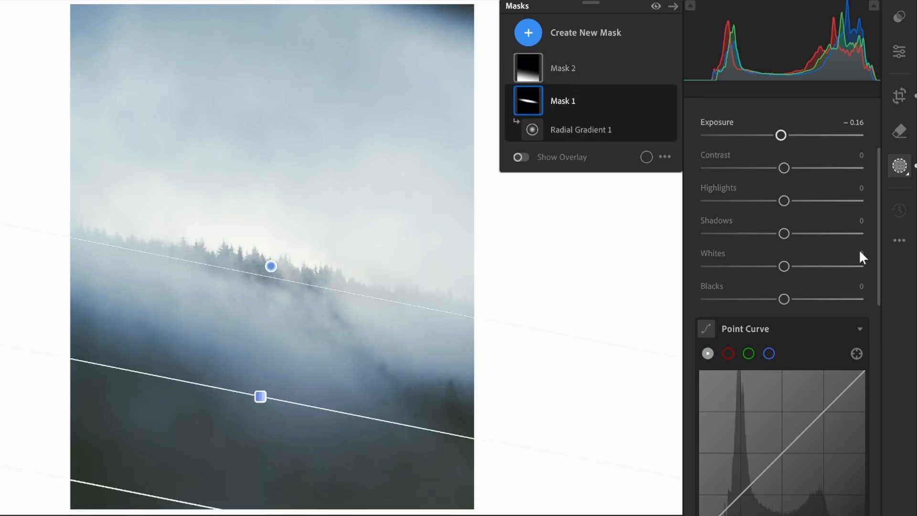
scroll(812, 409, "down", 15)
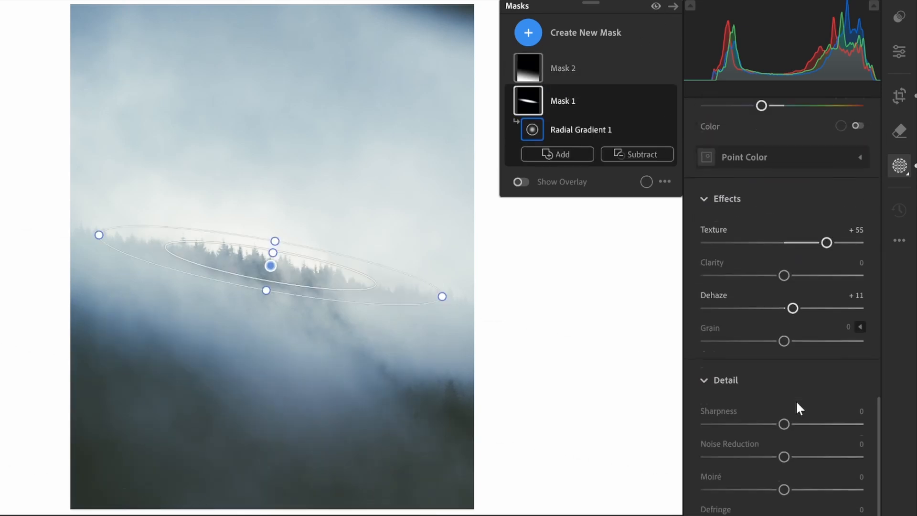
scroll(798, 406, "up", 1)
left_click_drag(792, 338, 791, 338)
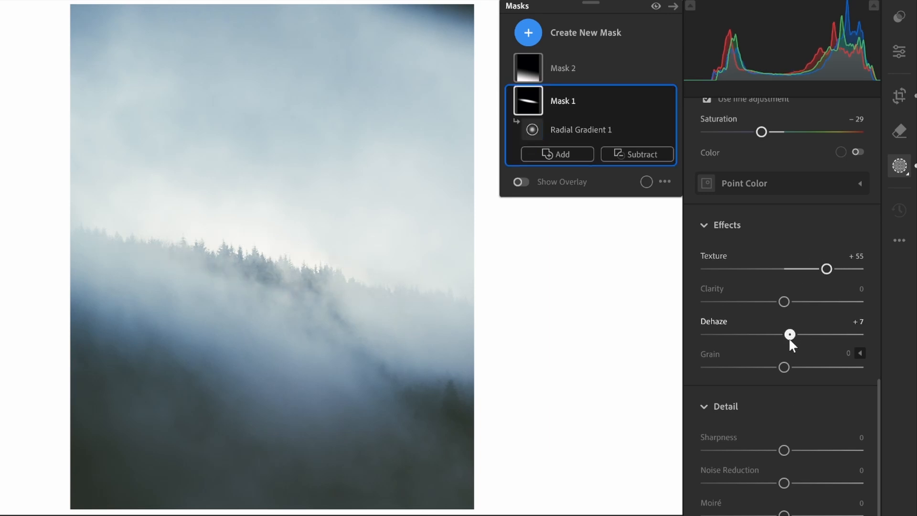
- Set the treetop radial mask's Dehaze to +6 and Saturation to −24, and compare the photo with all masks hidden
left_click_drag(790, 339, 791, 339)
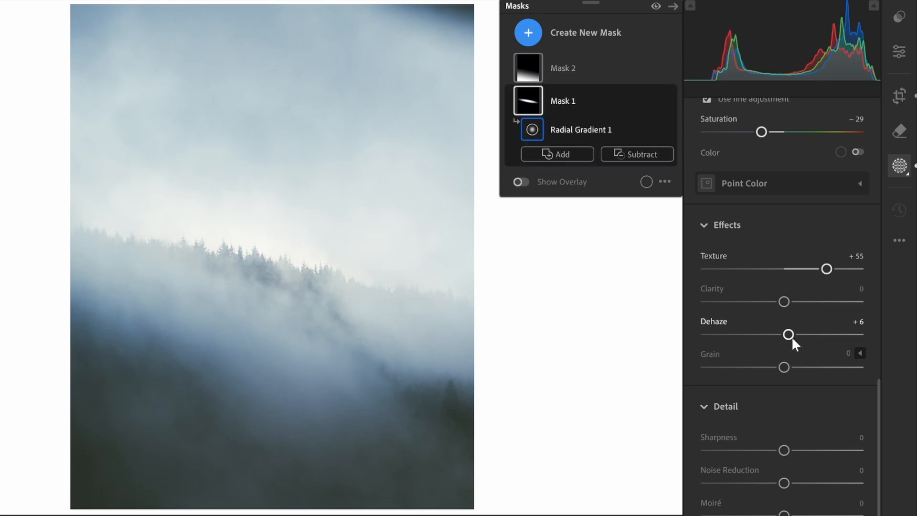
mouse_move(759, 127)
left_mouse_down()
mouse_move(775, 133)
mouse_move(764, 131)
left_mouse_up()
left_click(658, 10)
left_click(658, 10)
left_click(659, 11)
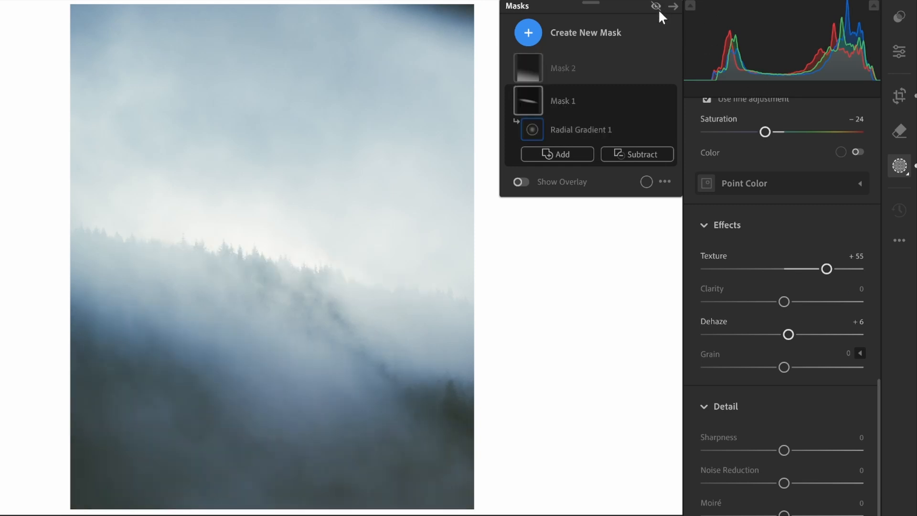
left_click(657, 6)
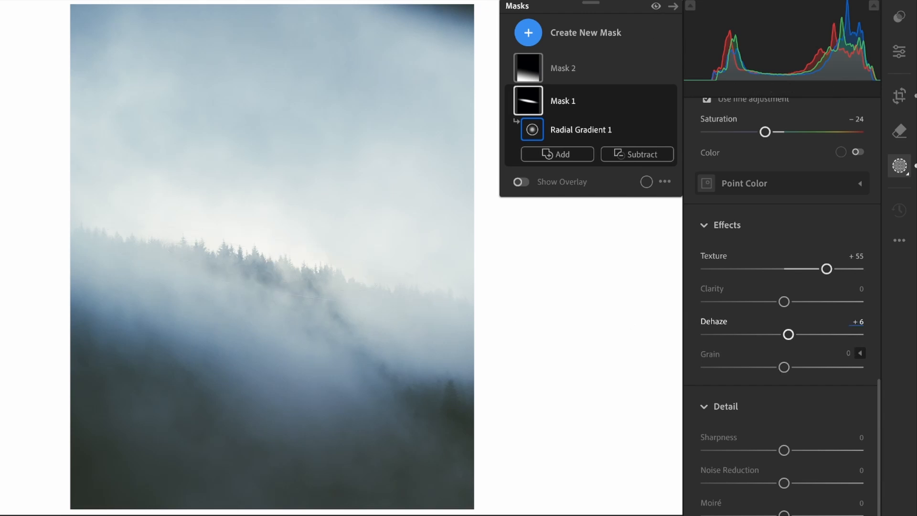
- Set the treetop radial mask's Dehaze to +2
left_click(858, 322)
key("Return")
left_click(858, 323)
type("2")
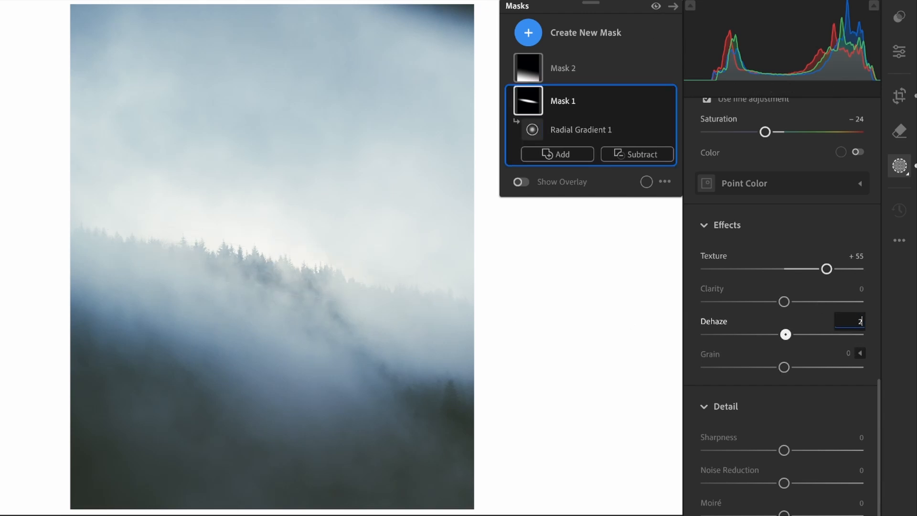
key("Return")
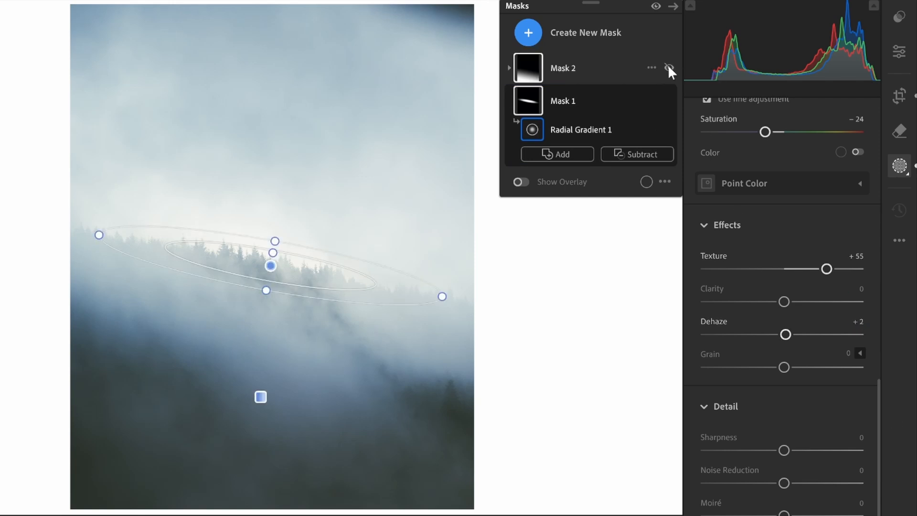
- Toggle the lower slope's linear gradient mask off and on to compare the photo with and without it
left_click(669, 68)
left_click(669, 68)
left_click(669, 67)
left_click(669, 68)
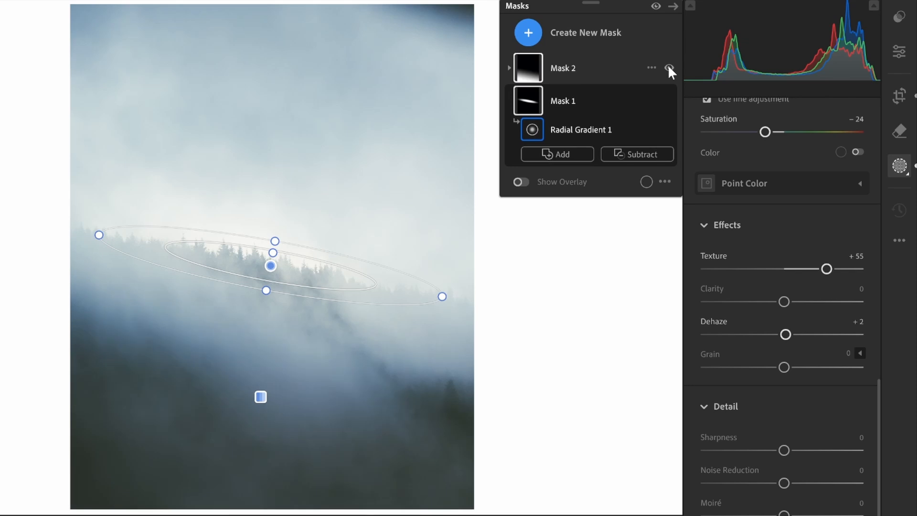
- Add a linear gradient mask fading diagonally from the photo's upper-right corner down to the treeline
left_click(582, 42)
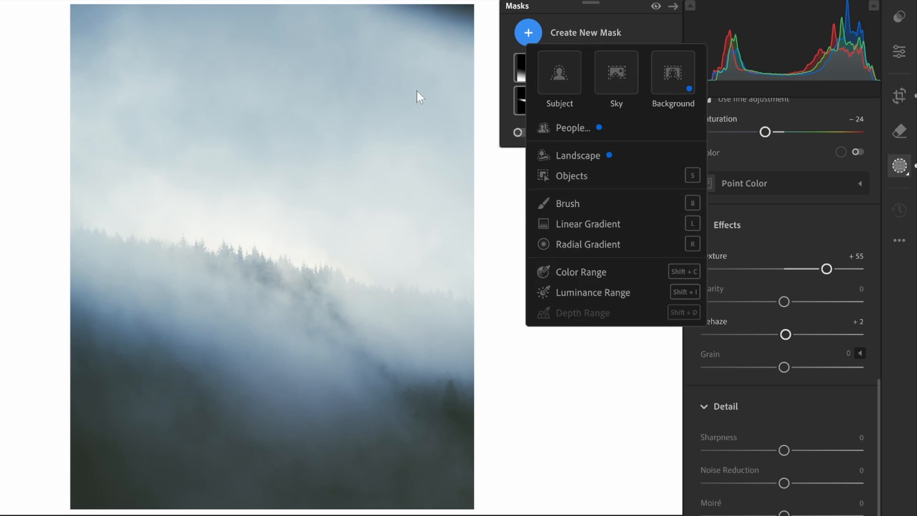
key("l")
left_click_drag(407, 92, 300, 252)
- Lift the midtones on the new sky gradient mask's point curve and compare the photo with the curve disabled
scroll(837, 406, "up", 3)
double_click(827, 386)
scroll(802, 359, "up", 6)
scroll(799, 358, "up", 3)
scroll(800, 383, "down", 3)
left_click_drag(770, 224, 764, 213)
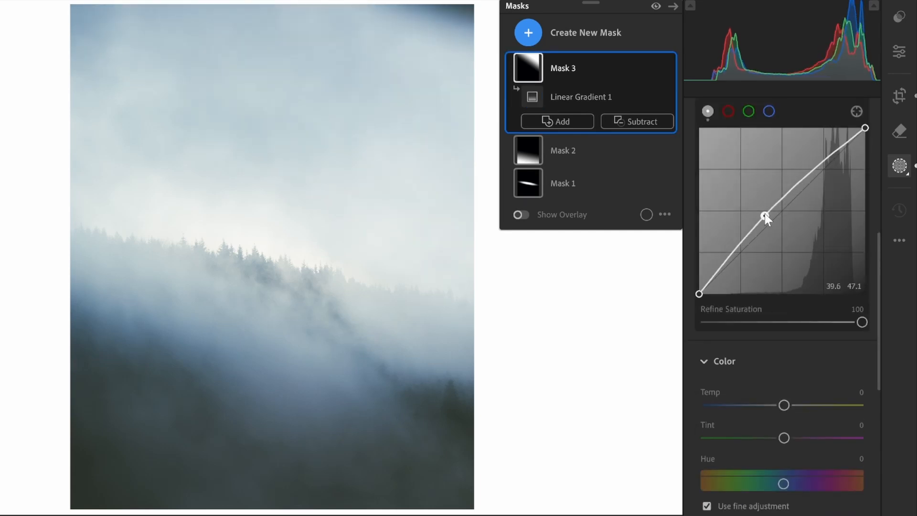
scroll(830, 167, "up", 2)
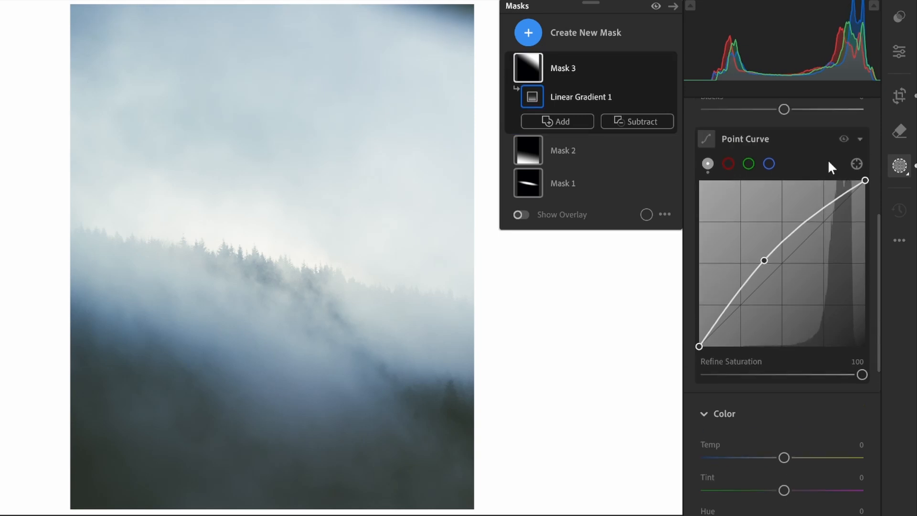
left_click(846, 142)
left_click(845, 142)
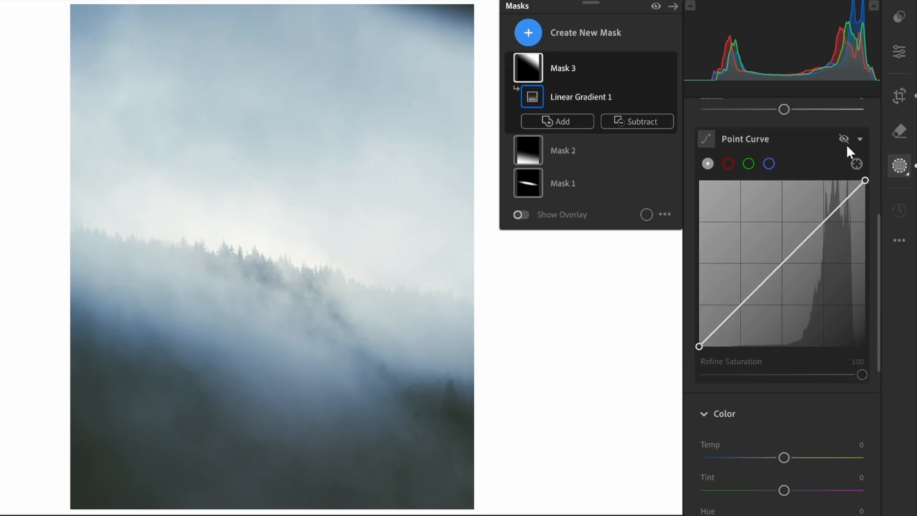
- Set the sky gradient mask's Temp to +4 and Whites to +13, and reset its Exposure
scroll(821, 242, "down", 1)
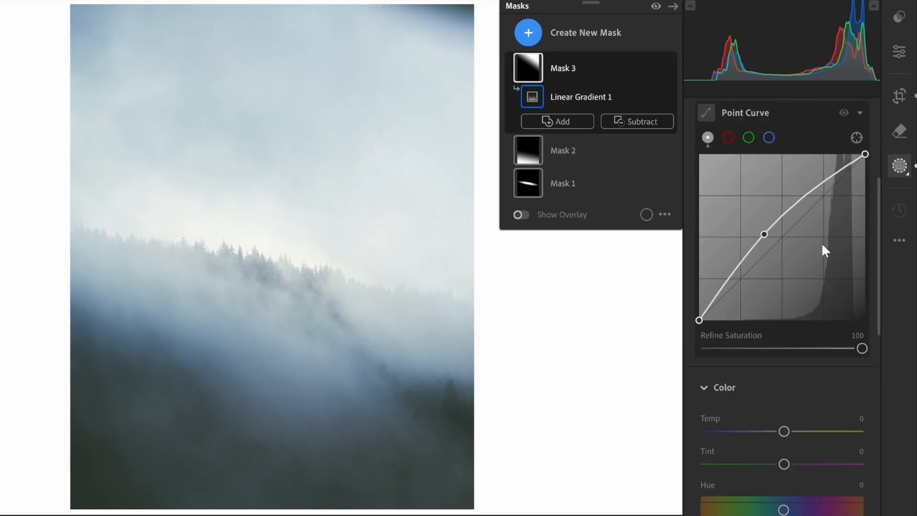
left_click_drag(784, 432, 787, 432)
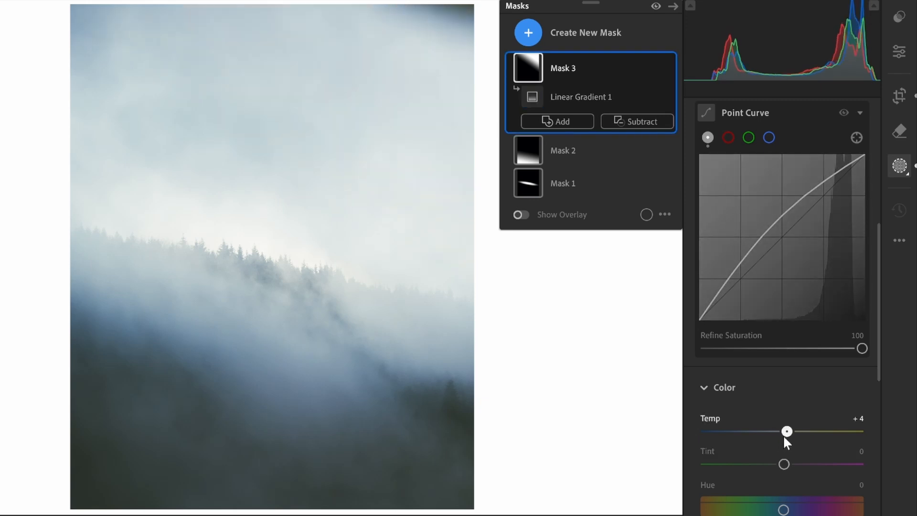
scroll(806, 464, "up", 6)
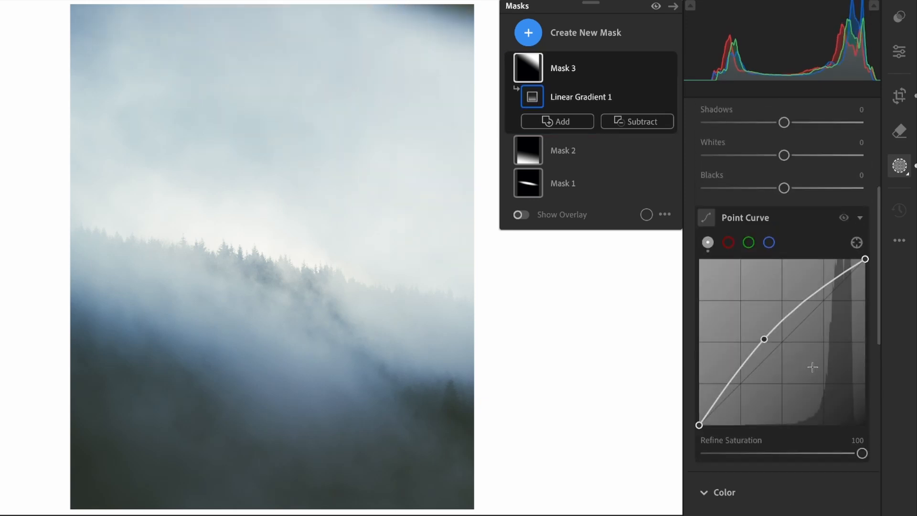
mouse_move(792, 261)
left_mouse_down()
mouse_move(805, 262)
mouse_move(794, 262)
left_mouse_up()
key("ctrl+z")
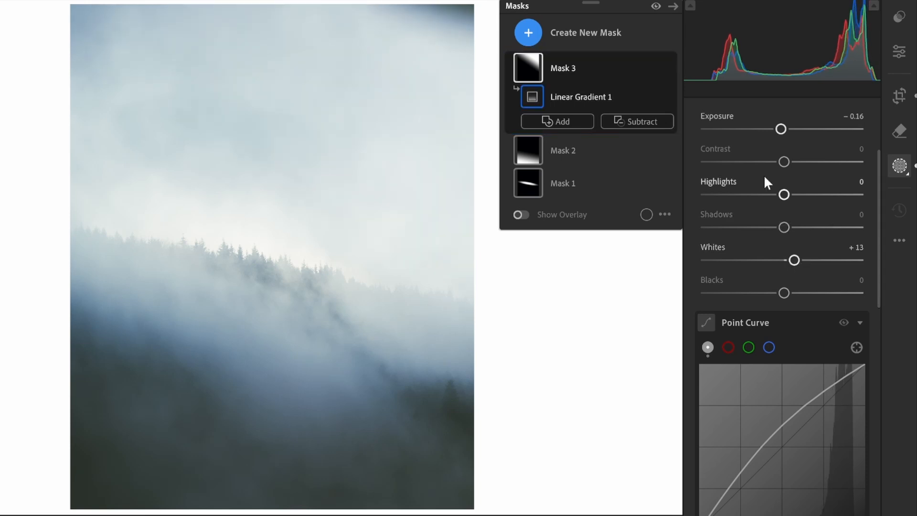
double_click(734, 130)
- Try to clone clean sky over the dark upper-right corner of the photo with a size 33 brush
left_click(896, 120)
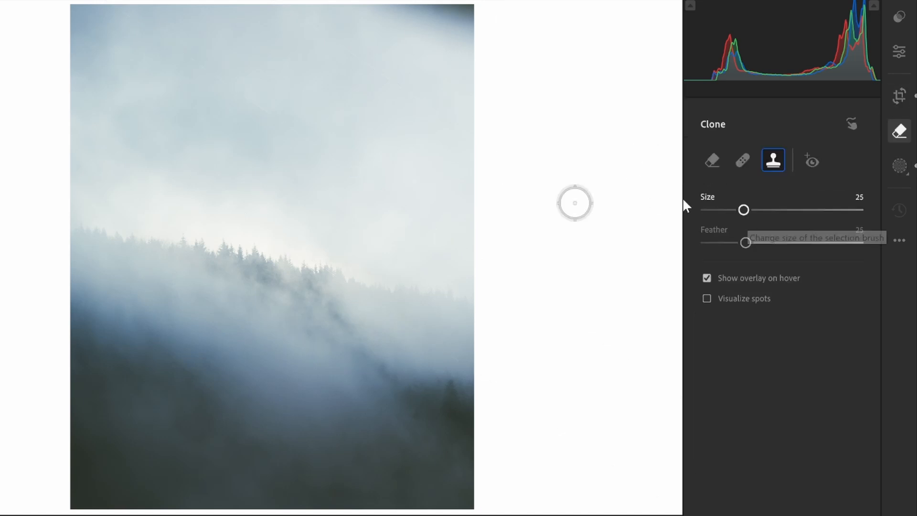
key("bracketright")
key("bracketright")
key("bracketright")
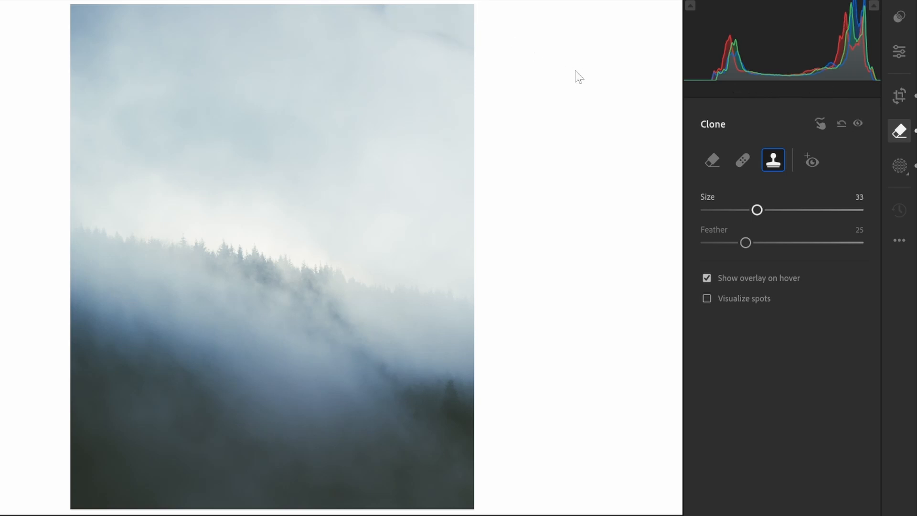
left_click(373, 42)
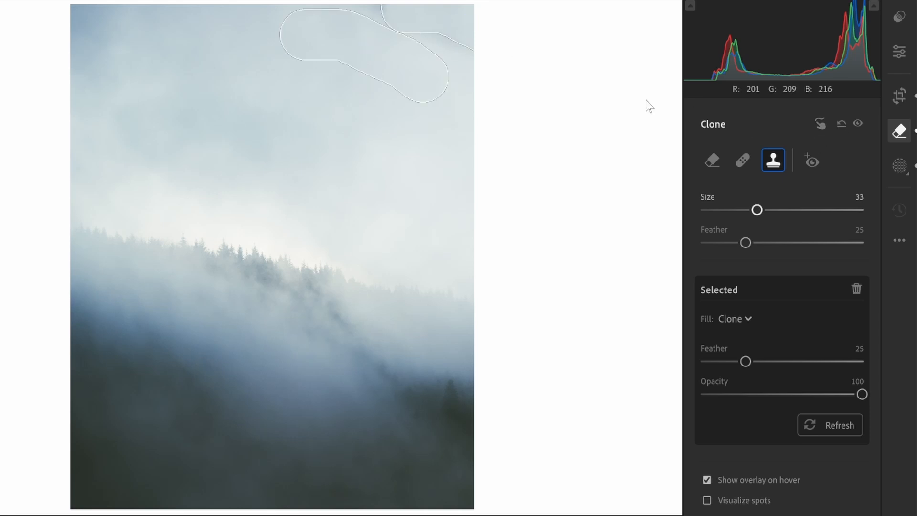
left_click(842, 125)
- Try the corner clone again with a size 43 brush, set the Clone tool's Feather to 100 and reset the clone
scroll(370, 19, "up", 5)
left_click_drag(367, 17, 492, 29)
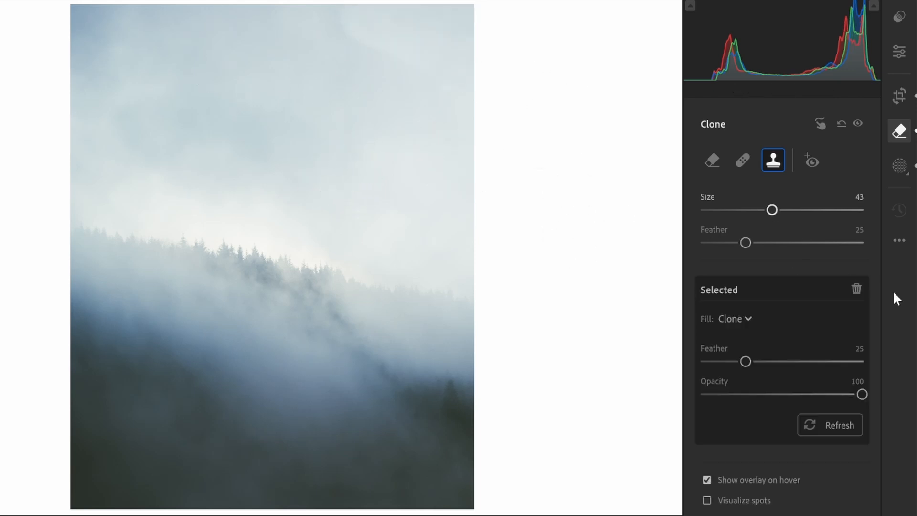
left_click(862, 243)
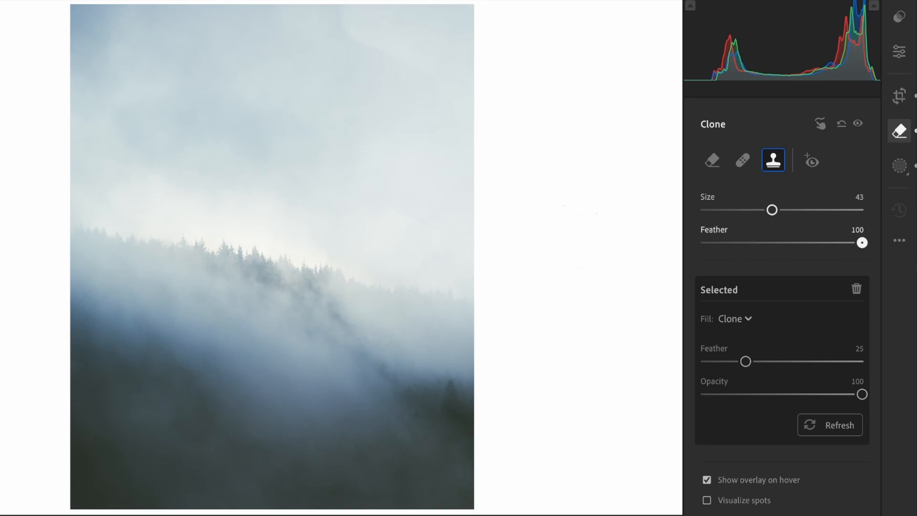
left_click(841, 125)
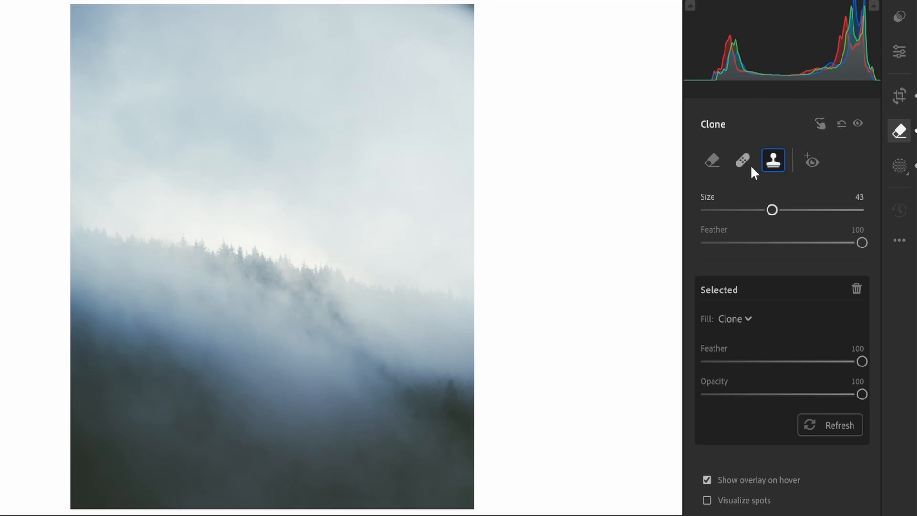
- Discard the clone after moving its source, and clone clean sky over the dark upper-right corner with a size 45 brush
mouse_move(328, 119)
left_mouse_down()
mouse_move(377, 142)
mouse_move(315, 116)
mouse_move(323, 72)
mouse_move(351, 120)
left_mouse_up()
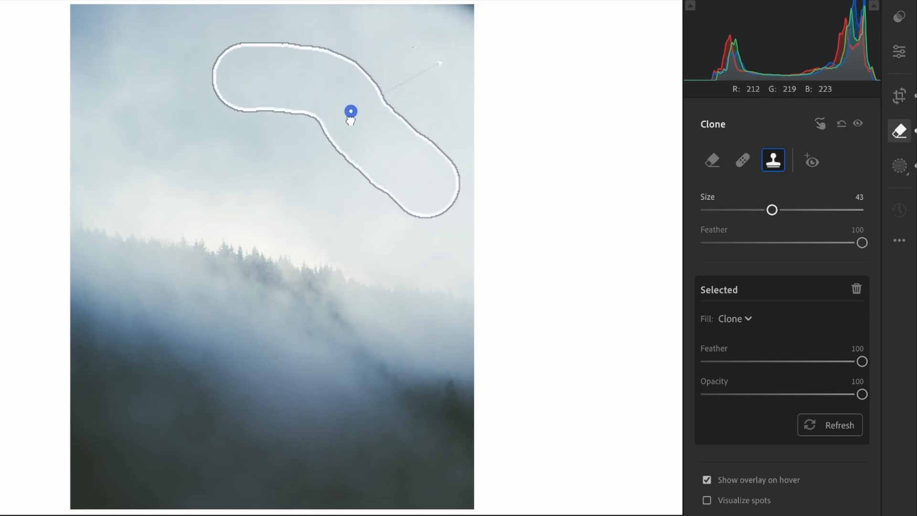
left_click(839, 125)
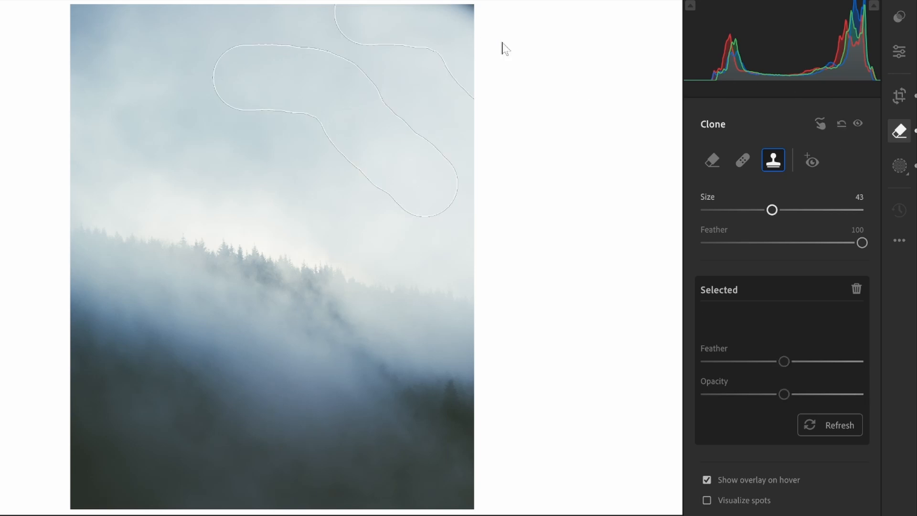
scroll(351, 16, "up", 2)
left_click_drag(359, 14, 480, 12)
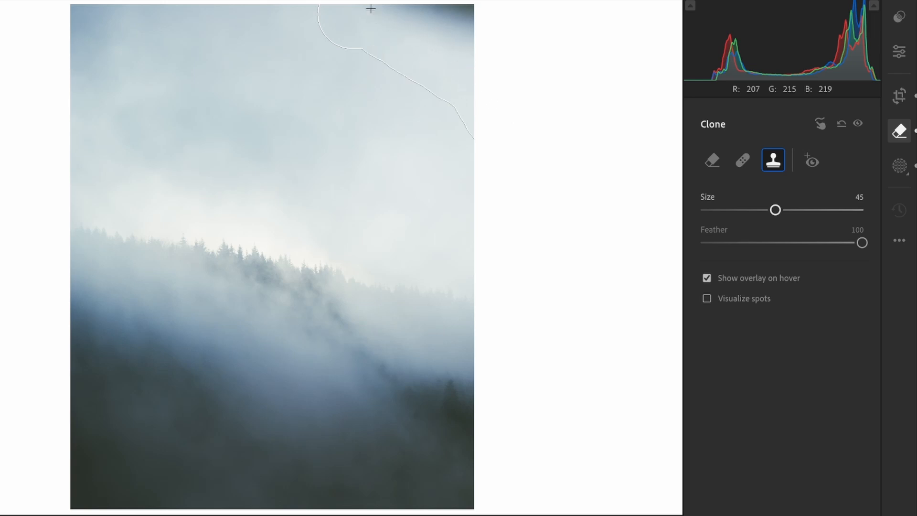
left_click(361, 32)
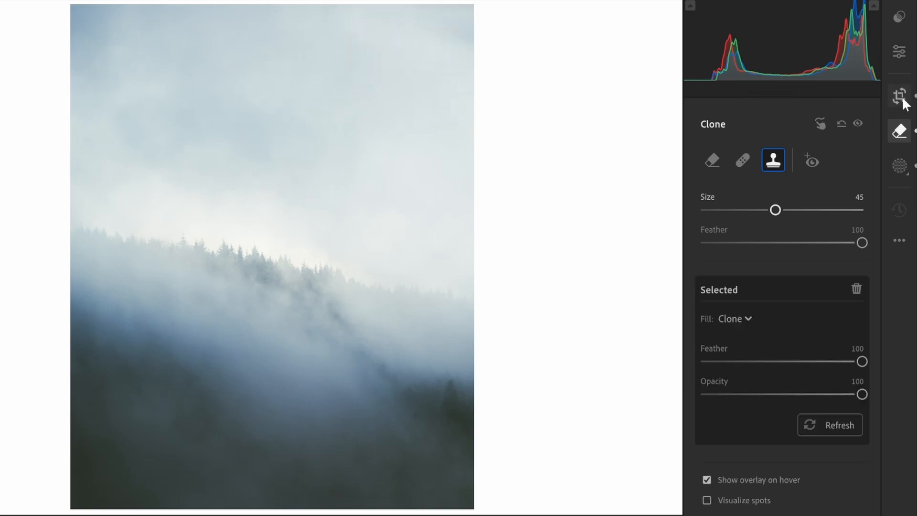
- Return to the global edit adjustments and change the background around the photo to black
left_click(900, 52)
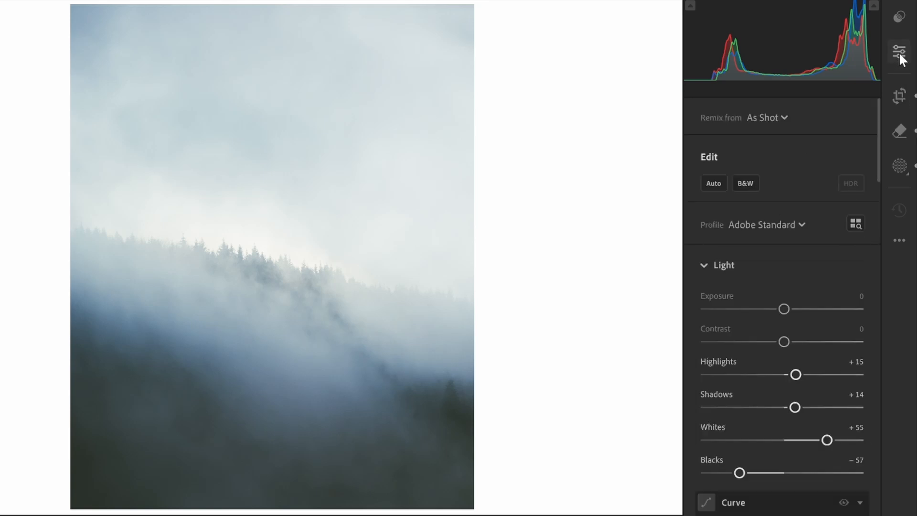
right_click(531, 197)
left_click(547, 286)
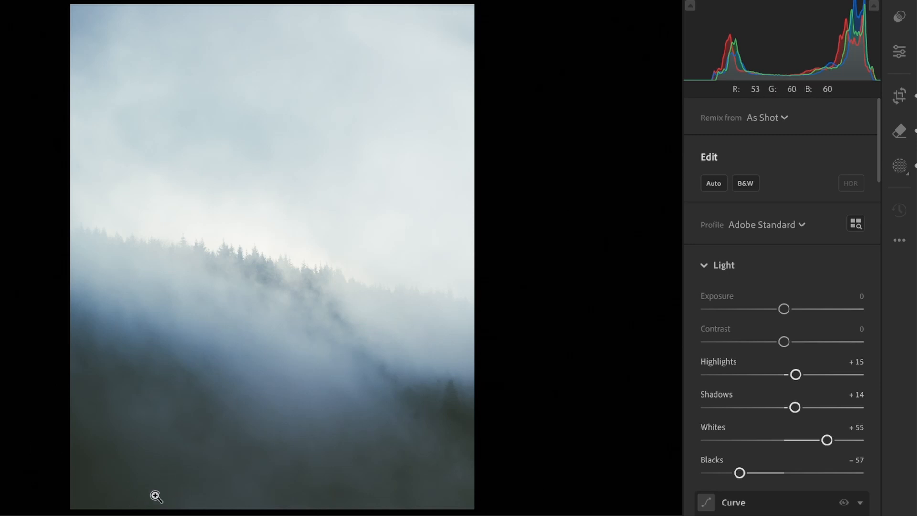
- Lower the black point of the global tone curve to about 7.5 and set Blacks to −77
scroll(776, 397, "down", 5)
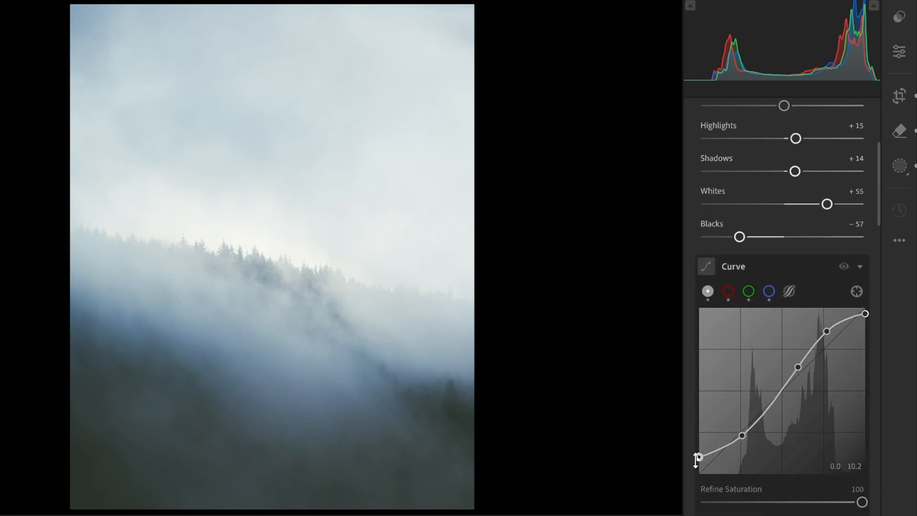
left_click_drag(696, 459, 595, 469)
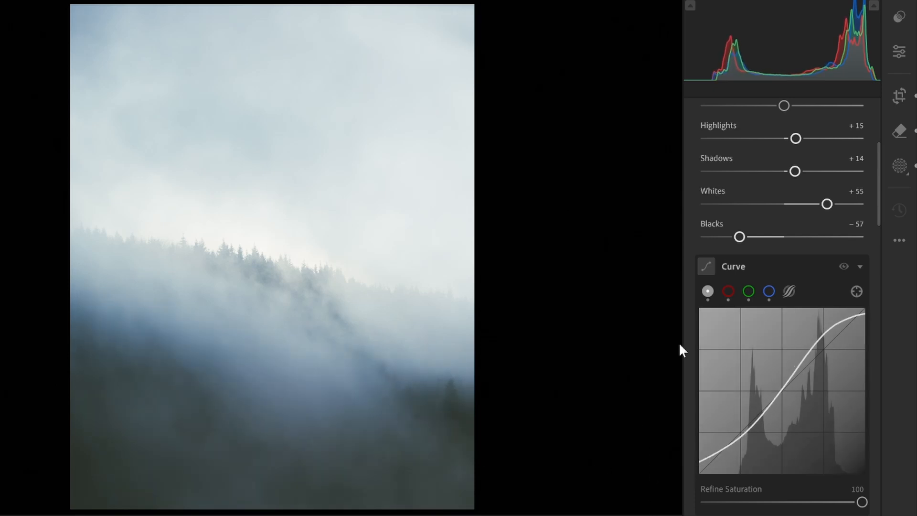
left_click_drag(740, 238, 725, 240)
- Change the background around the photo to white and raise the global tone curve's black point slightly
right_click(580, 253)
left_click(597, 279)
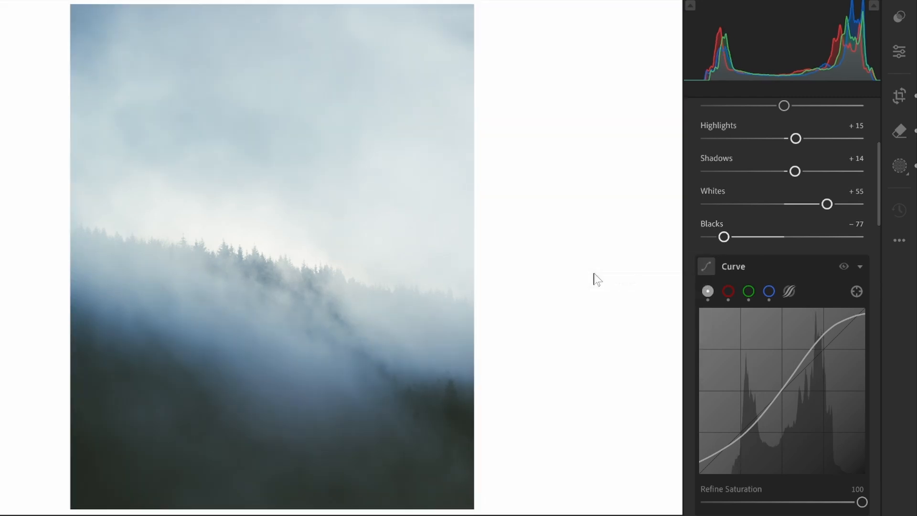
key("alt")
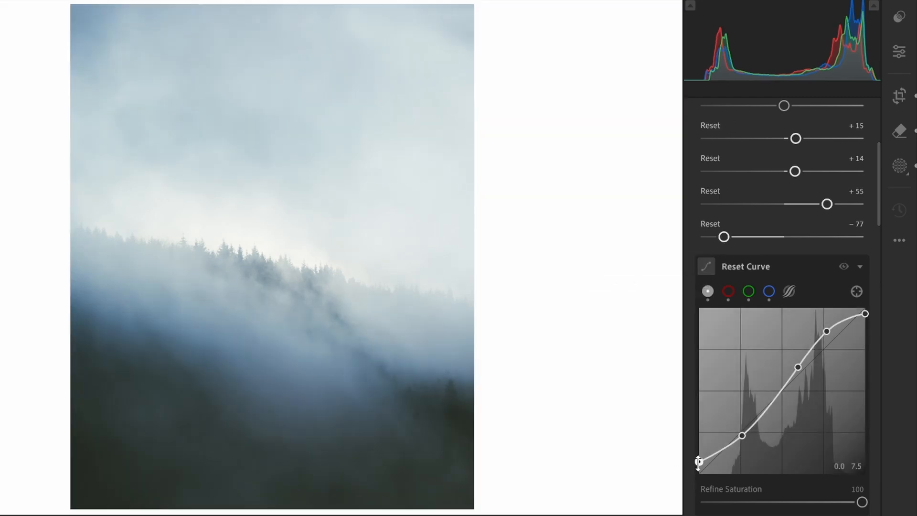
left_click_drag(686, 449, 645, 450)
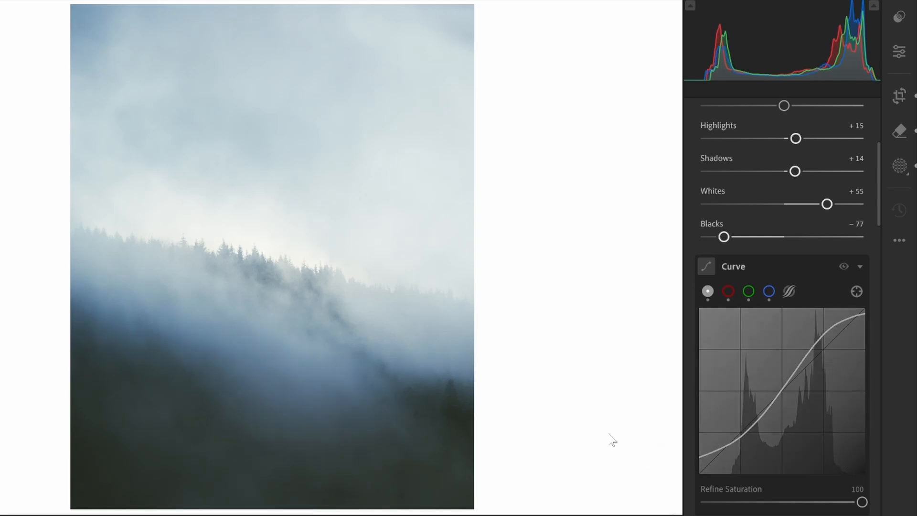